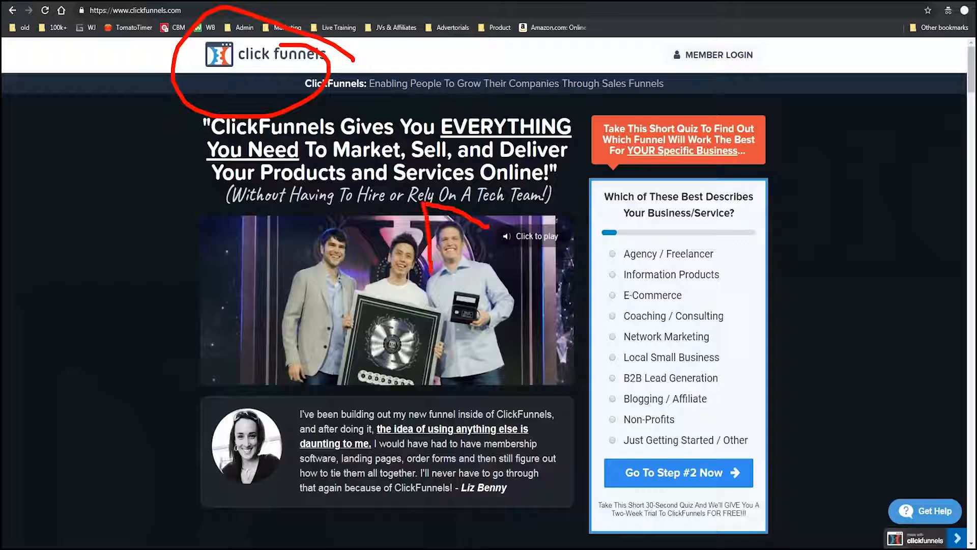
pyautogui.moveTo(415, 361); pyautogui.dragTo(432, 211)
pyautogui.moveTo(281, 209)
pyautogui.mouseDown()
pyautogui.moveTo(279, 312)
pyautogui.moveTo(325, 404)
pyautogui.moveTo(364, 321)
pyautogui.mouseUp()
pyautogui.moveTo(381, 209); pyautogui.dragTo(271, 207)
pyautogui.moveTo(357, 145); pyautogui.dragTo(354, 191)
pyautogui.moveTo(339, 161); pyautogui.dragTo(382, 166)
pyautogui.moveTo(473, 146); pyautogui.dragTo(468, 206)
pyautogui.moveTo(461, 175); pyautogui.dragTo(494, 178)
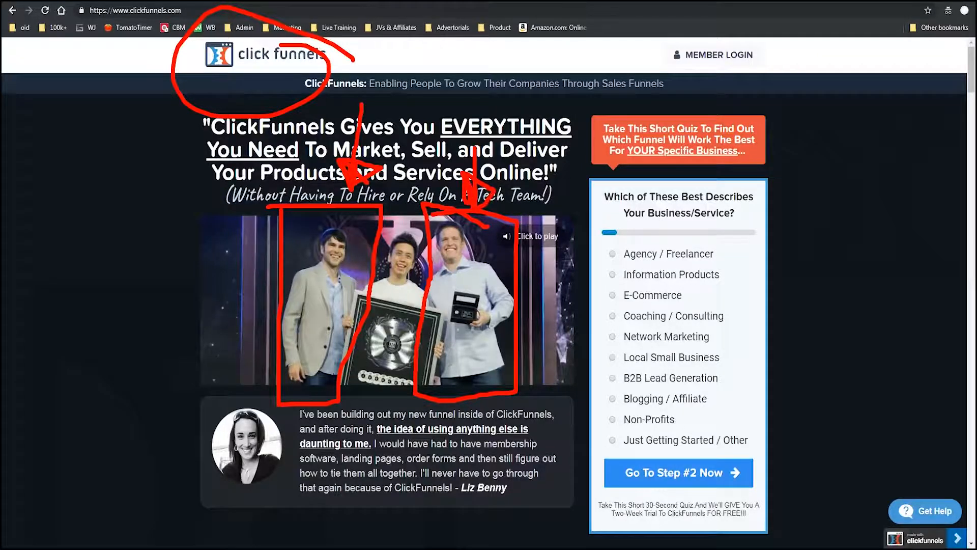
pyautogui.moveTo(220, 138); pyautogui.dragTo(561, 150)
pyautogui.press('Escape')
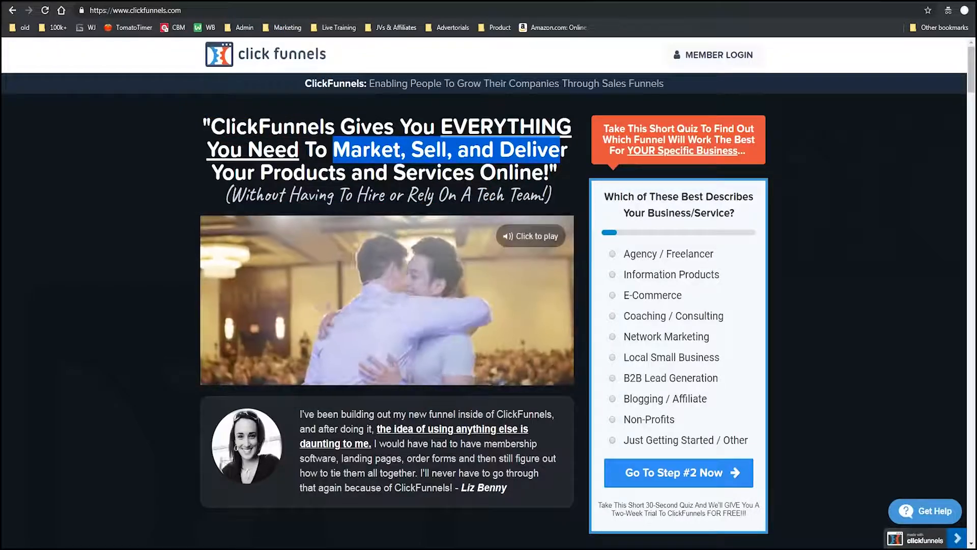
pyautogui.click(560, 151)
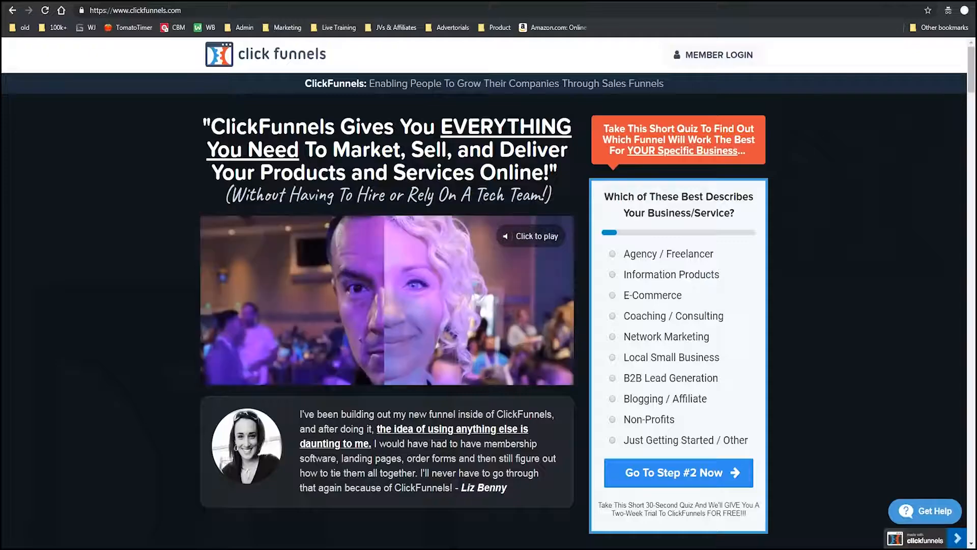
# Step: Look through the ClickFunnels home page sections on funnel goals, included tools and testimonials
pyautogui.scroll(-10, 484, 305)
pyautogui.scroll(5, 484, 306)
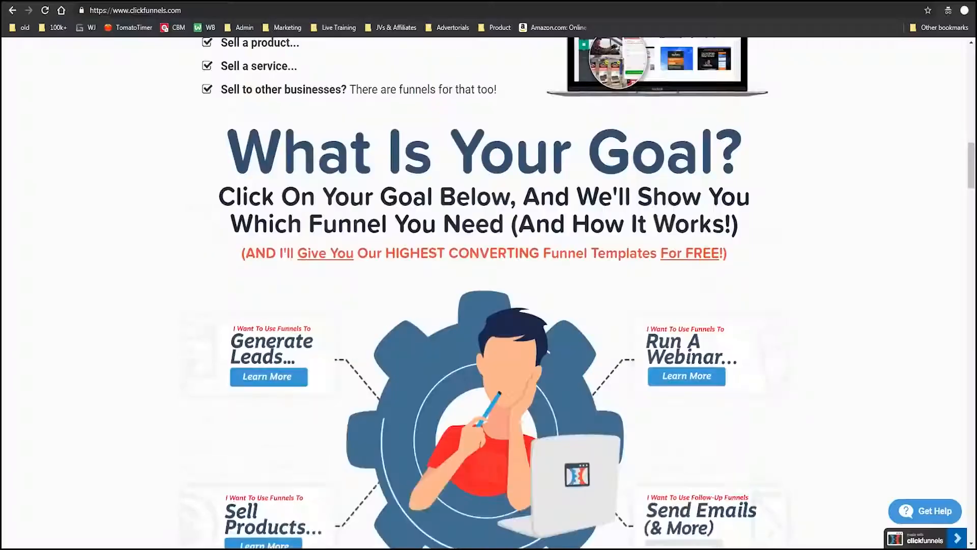
pyautogui.scroll(-2, 489, 285)
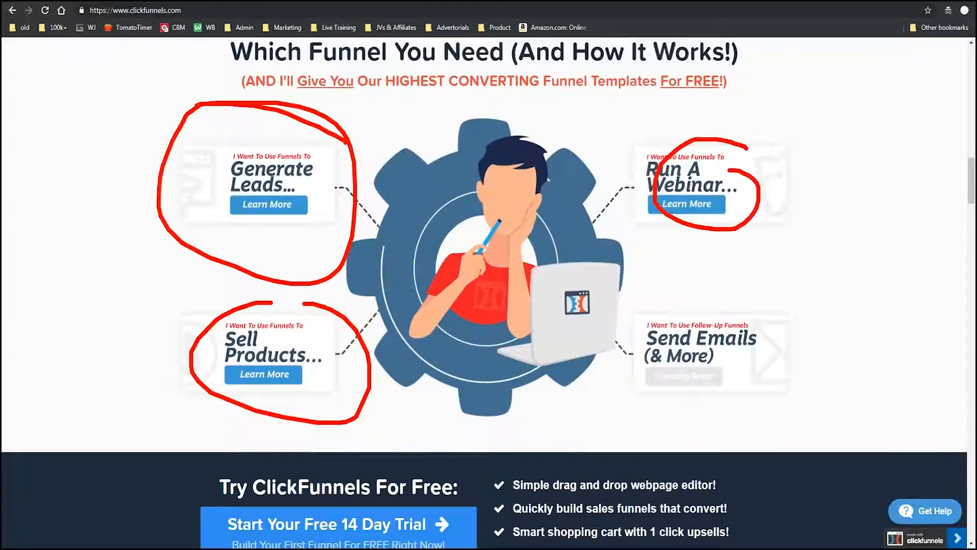
pyautogui.scroll(-15, 489, 293)
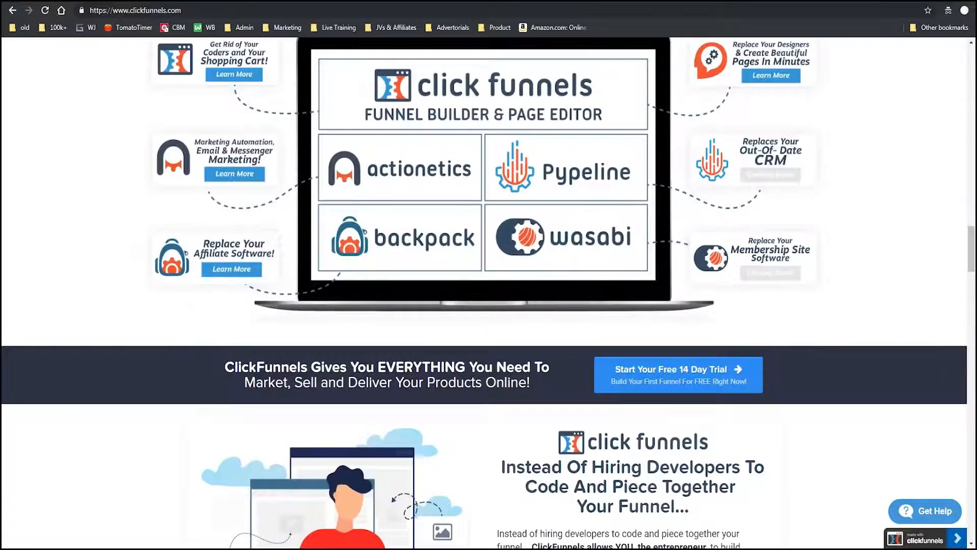
pyautogui.scroll(-20, 489, 293)
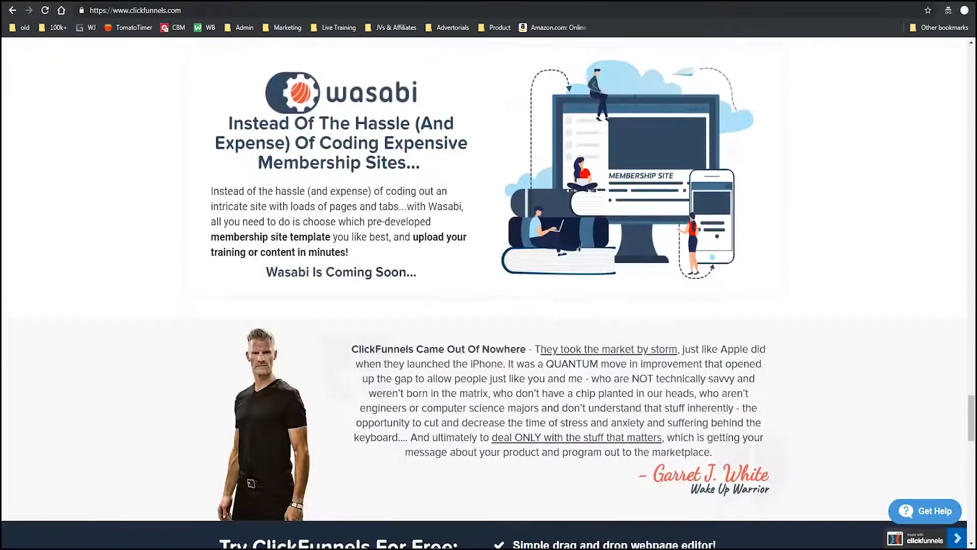
pyautogui.scroll(-9, 489, 294)
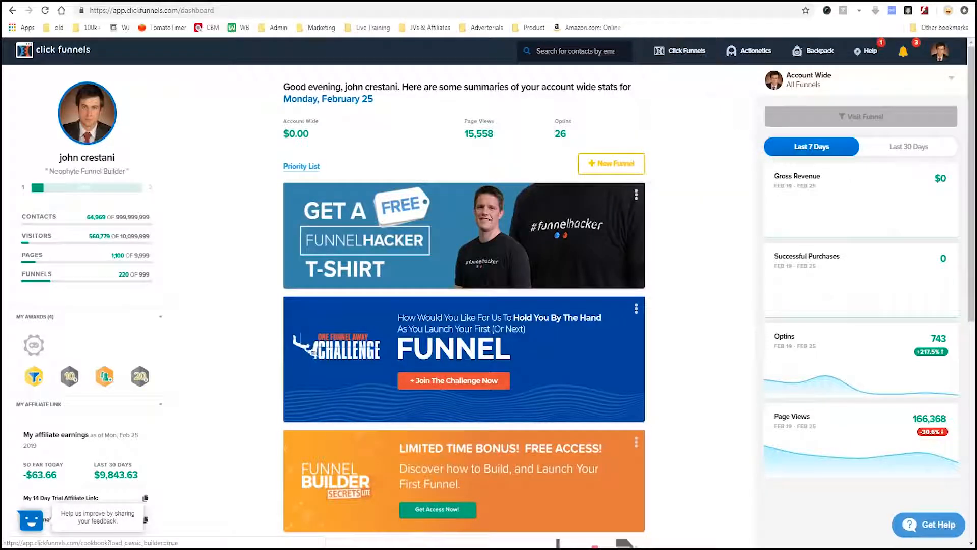
# Step: Open the list of the account's funnels from the ClickFunnels dashboard
pyautogui.moveTo(681, 51)
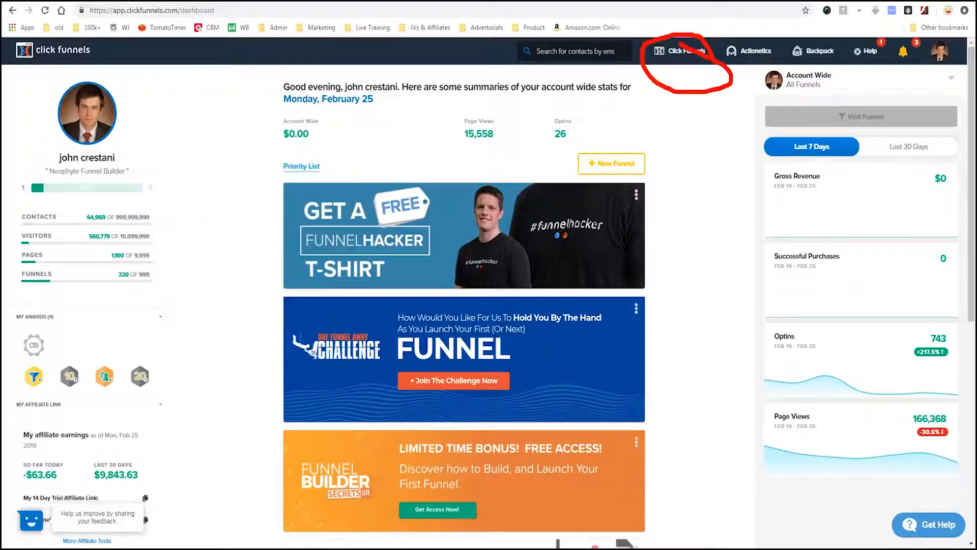
pyautogui.press('Escape')
pyautogui.moveTo(705, 68)
pyautogui.mouseDown()
pyautogui.moveTo(640, 91)
pyautogui.moveTo(686, 64)
pyautogui.mouseUp()
pyautogui.press('Escape')
pyautogui.moveTo(685, 54)
pyautogui.click(678, 75)
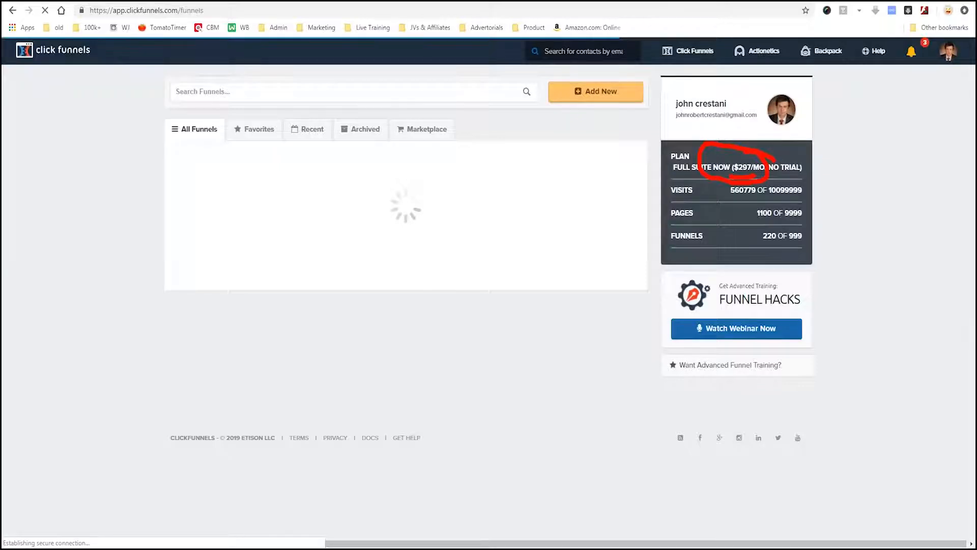
pyautogui.press('Escape')
pyautogui.moveTo(654, 87)
pyautogui.mouseDown()
pyautogui.moveTo(602, 66)
pyautogui.moveTo(538, 104)
pyautogui.moveTo(636, 116)
pyautogui.mouseUp()
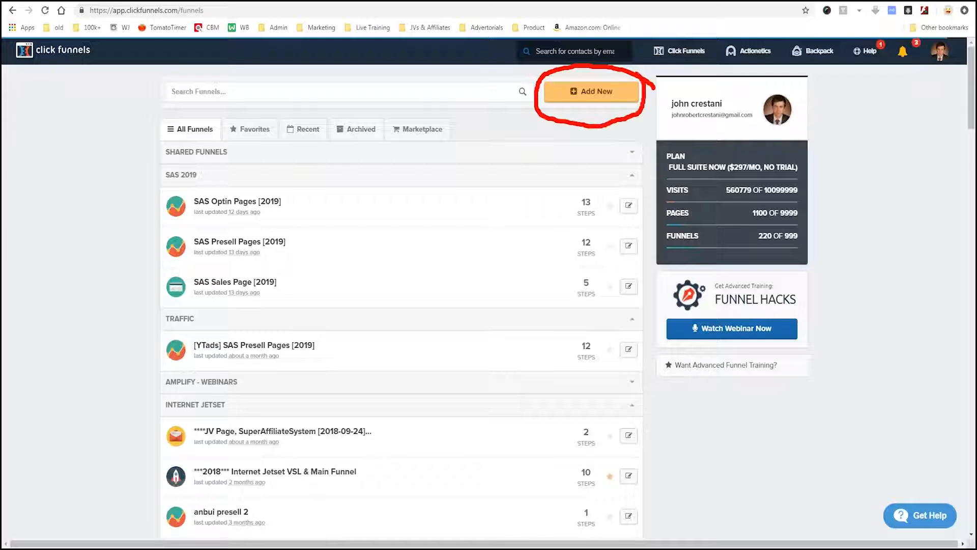
pyautogui.moveTo(162, 158); pyautogui.dragTo(144, 244)
pyautogui.moveTo(148, 314); pyautogui.dragTo(311, 310)
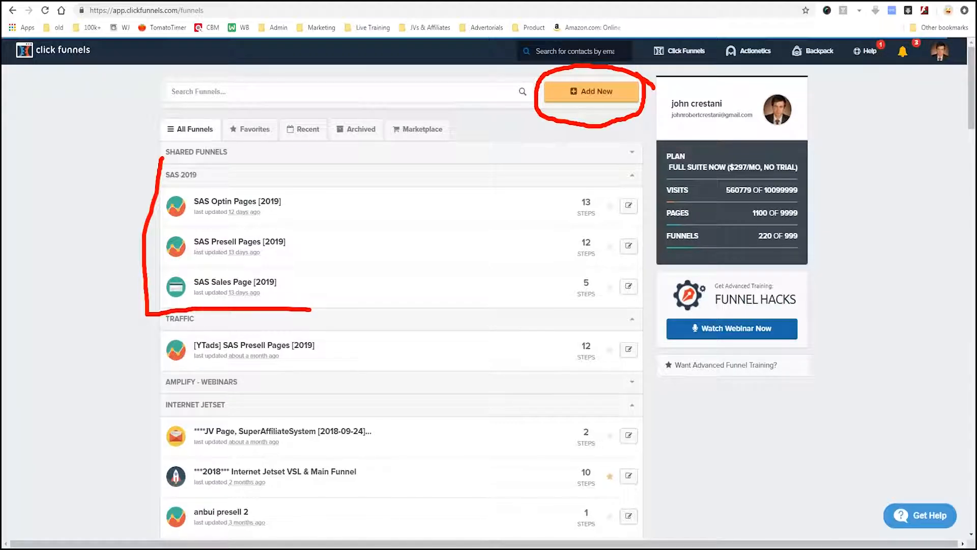
pyautogui.press('Escape')
# Step: Start a new funnel using the Classic Funnel Builder
pyautogui.click(591, 91)
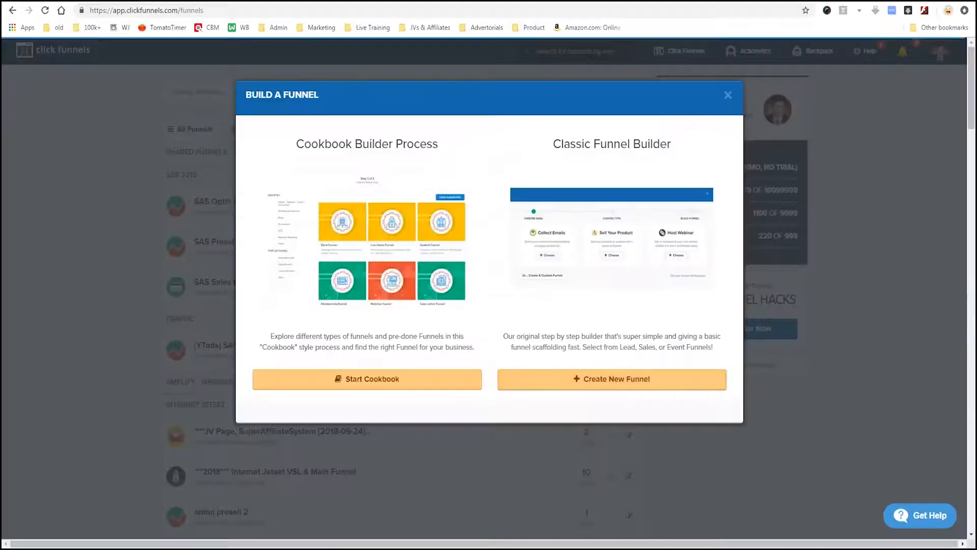
pyautogui.moveTo(495, 132)
pyautogui.mouseDown()
pyautogui.moveTo(489, 362)
pyautogui.moveTo(654, 411)
pyautogui.moveTo(739, 402)
pyautogui.moveTo(725, 145)
pyautogui.moveTo(502, 128)
pyautogui.mouseUp()
pyautogui.moveTo(433, 136)
pyautogui.mouseDown()
pyautogui.moveTo(412, 397)
pyautogui.moveTo(252, 175)
pyautogui.mouseUp()
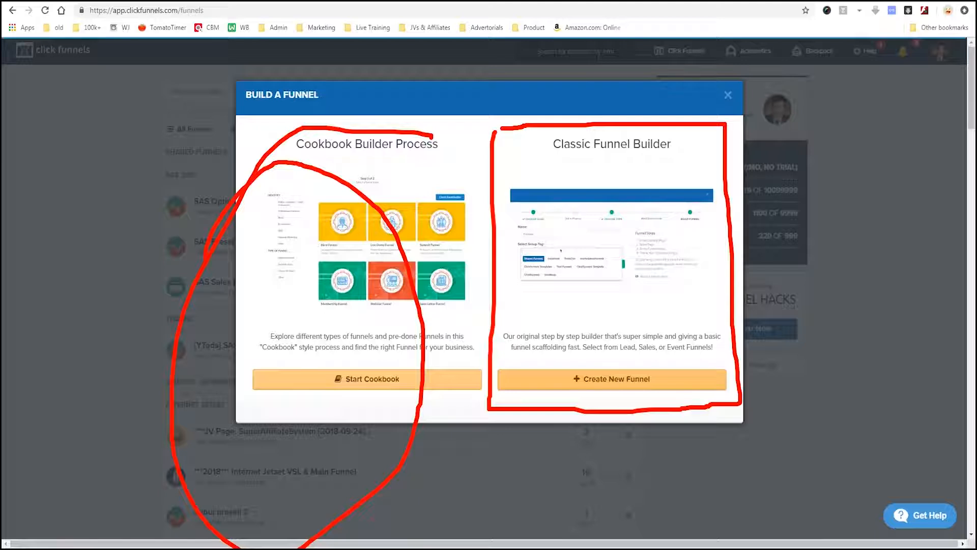
pyautogui.press('Escape')
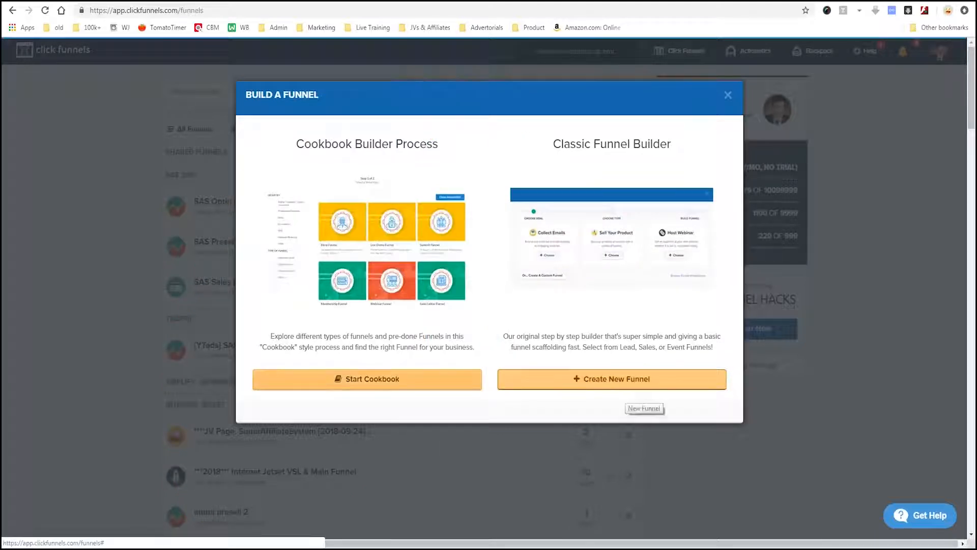
pyautogui.click(627, 391)
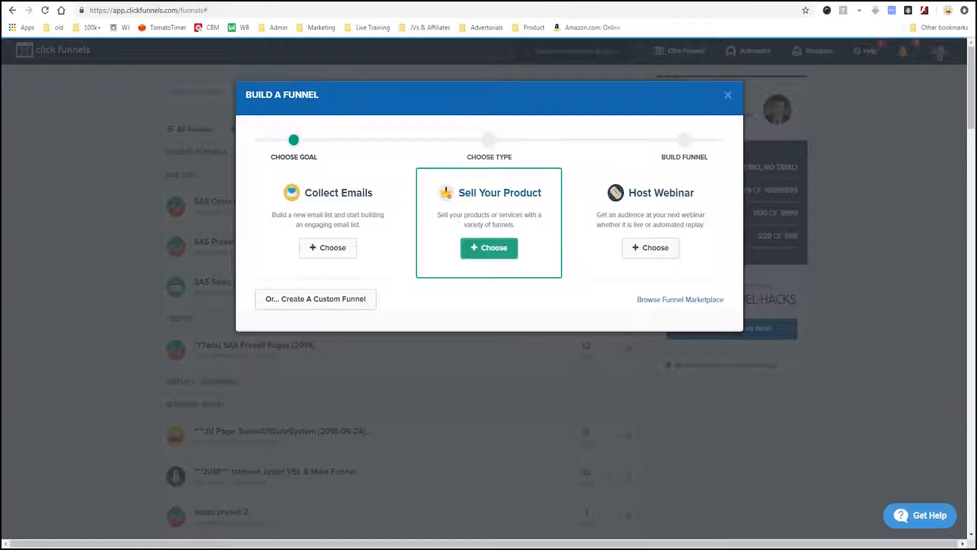
# Step: Build a Collect Emails funnel named "DEMO Diet Email Optin" with the group tag DEMO
pyautogui.click(328, 247)
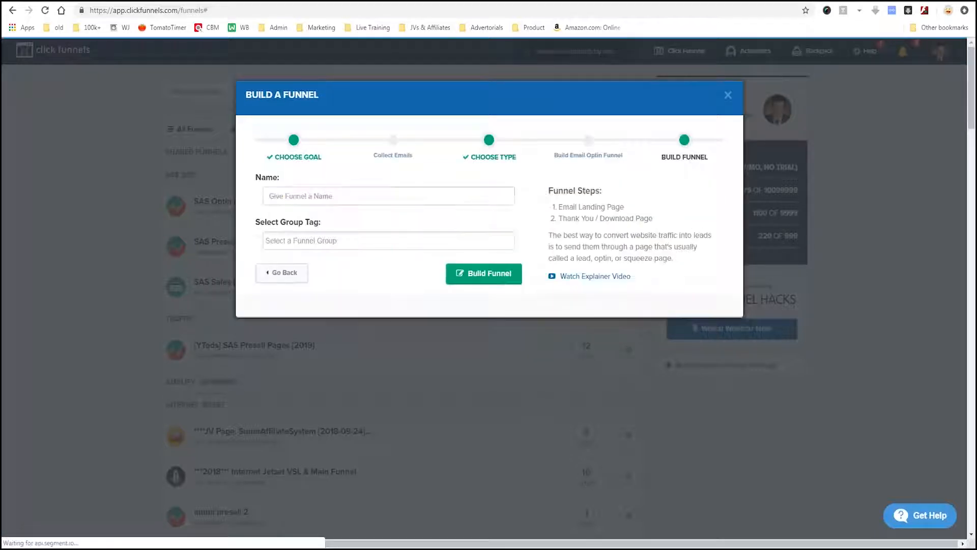
pyautogui.write('DEMO Diet')
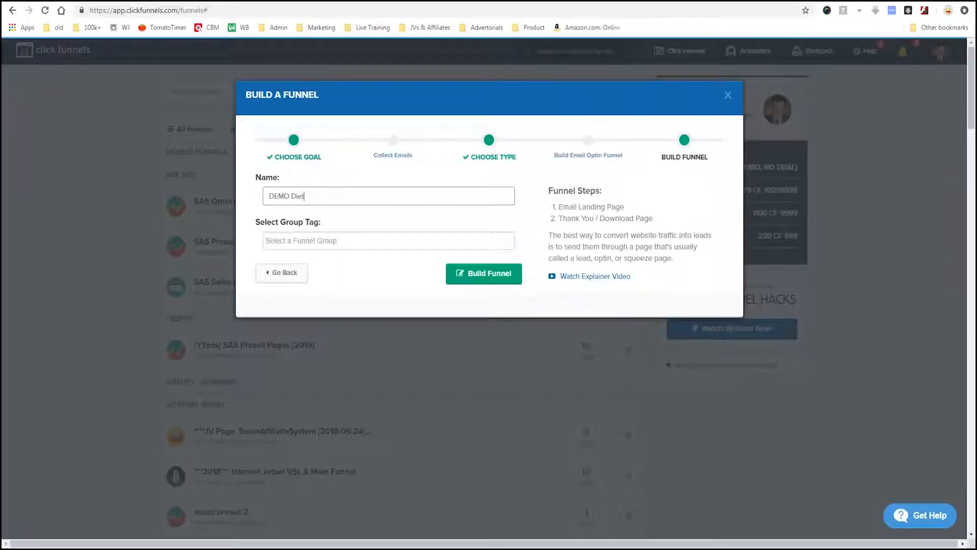
pyautogui.write(' Email Optin')
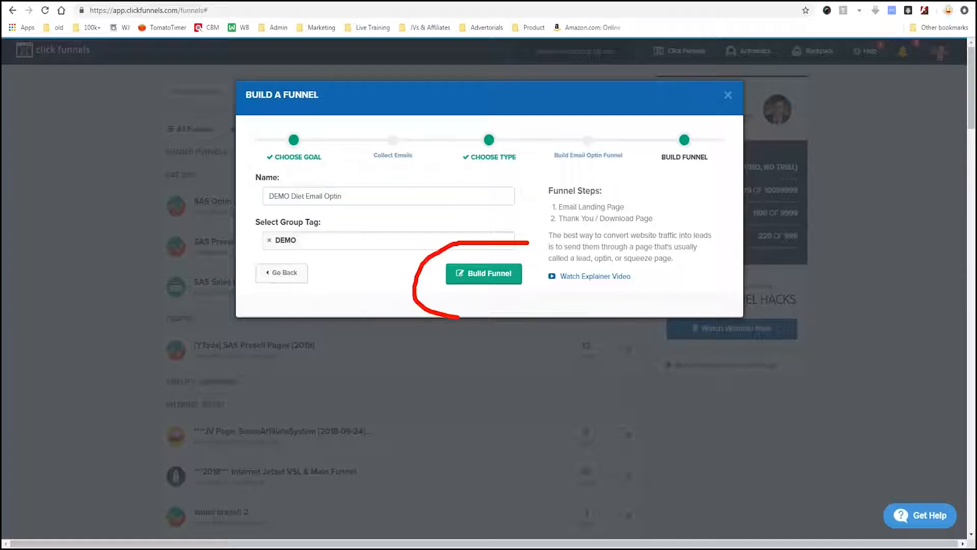
pyautogui.click(484, 273)
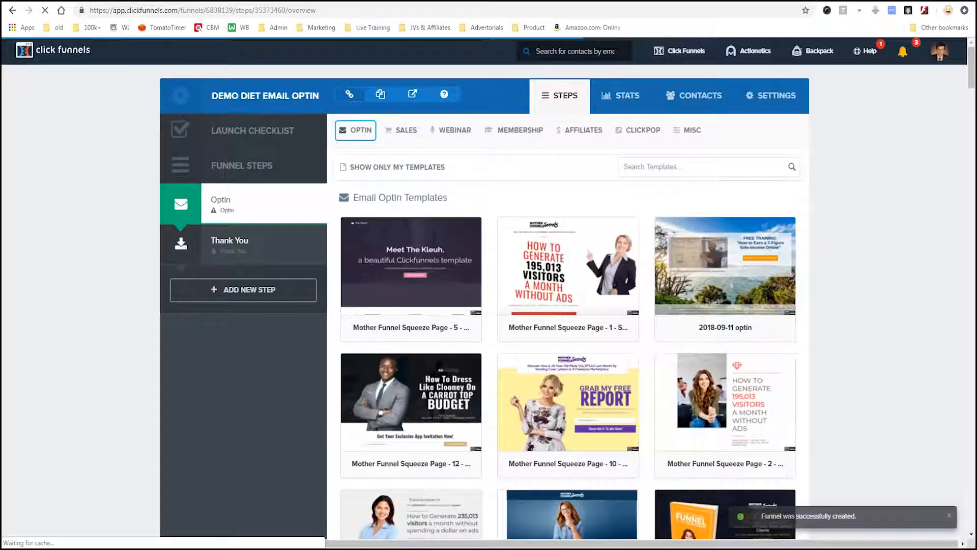
# Step: Apply the "Mother Funnel Squeeze Page - 10" template to the Optin step and open the page in the editor
pyautogui.moveTo(411, 275)
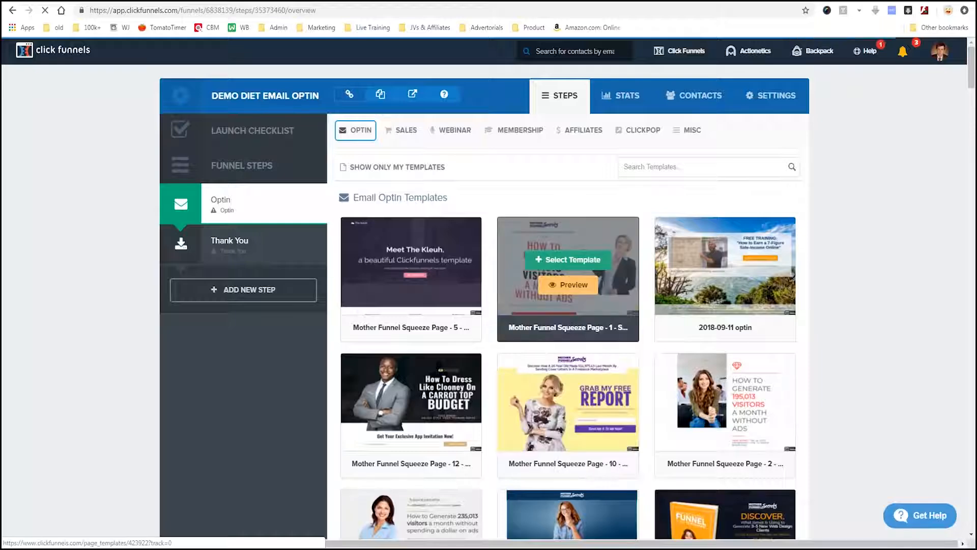
pyautogui.moveTo(487, 192); pyautogui.dragTo(509, 372)
pyautogui.press('Escape')
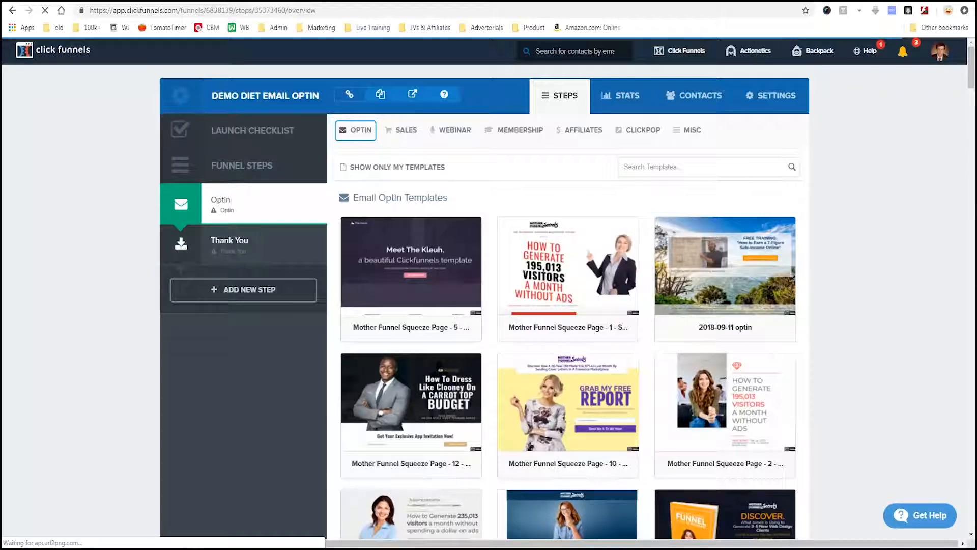
pyautogui.scroll(-1, 567, 305)
pyautogui.moveTo(493, 290); pyautogui.dragTo(492, 379)
pyautogui.moveTo(495, 429)
pyautogui.mouseDown()
pyautogui.moveTo(658, 426)
pyautogui.moveTo(659, 294)
pyautogui.moveTo(494, 292)
pyautogui.mouseUp()
pyautogui.press('Escape')
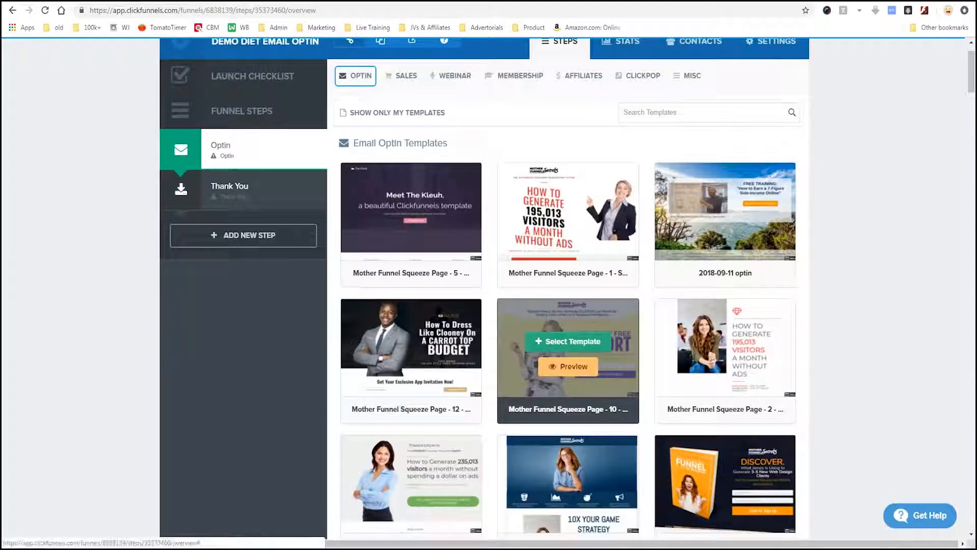
pyautogui.click(567, 341)
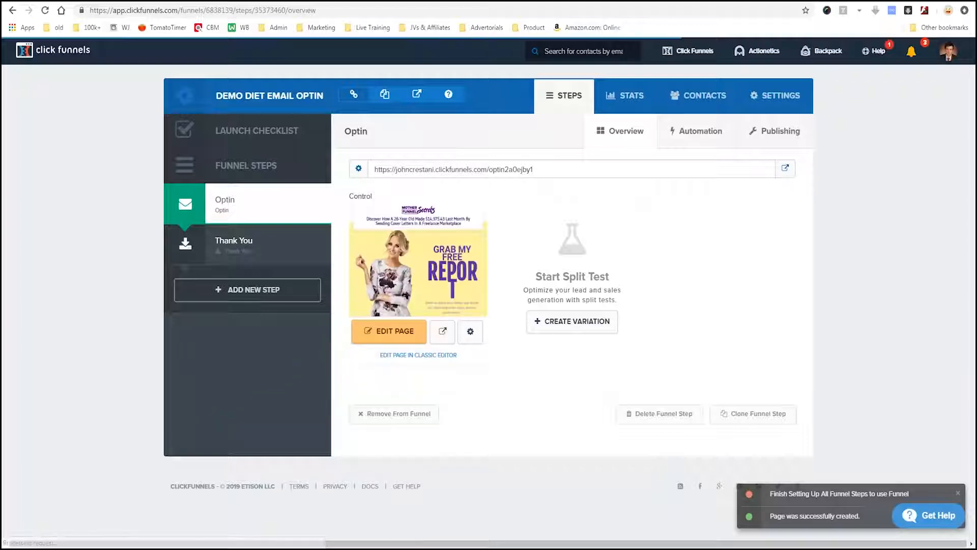
pyautogui.click(389, 330)
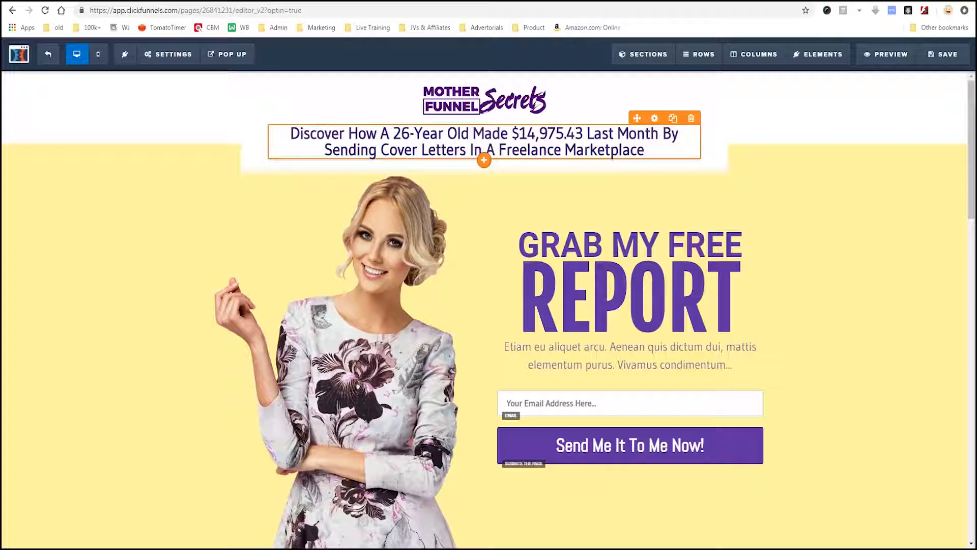
# Step: Replace the headline text after "Discover" with "The 7 Genetically Modified Foods You're Eating That Make You Fat, And How You Can Avoid Them!"
pyautogui.moveTo(349, 133); pyautogui.dragTo(647, 151)
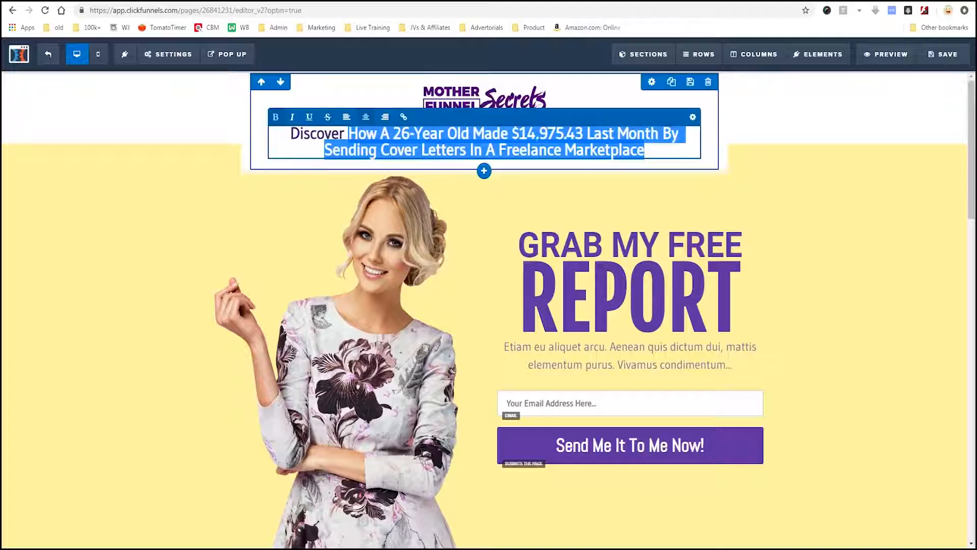
pyautogui.write('The 7 Genet')
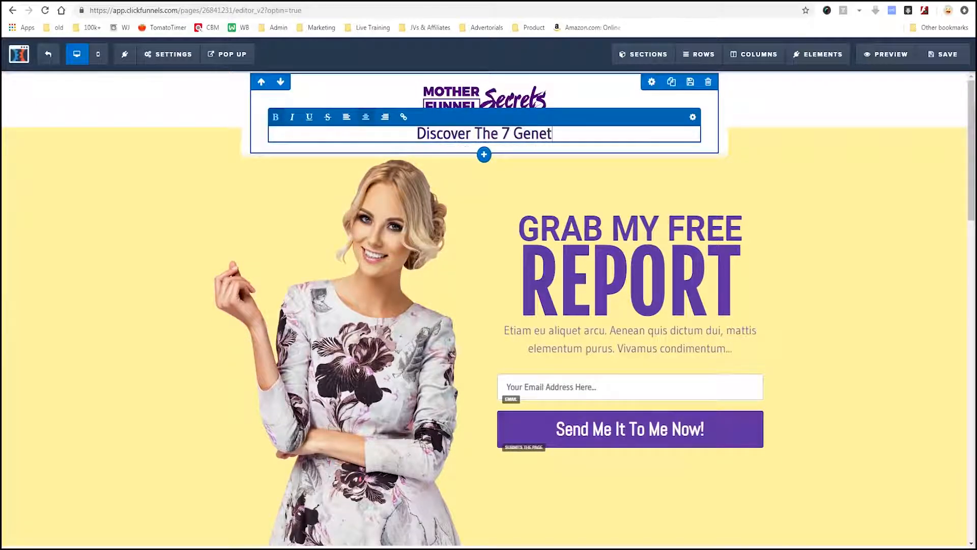
pyautogui.write('ically Modi')
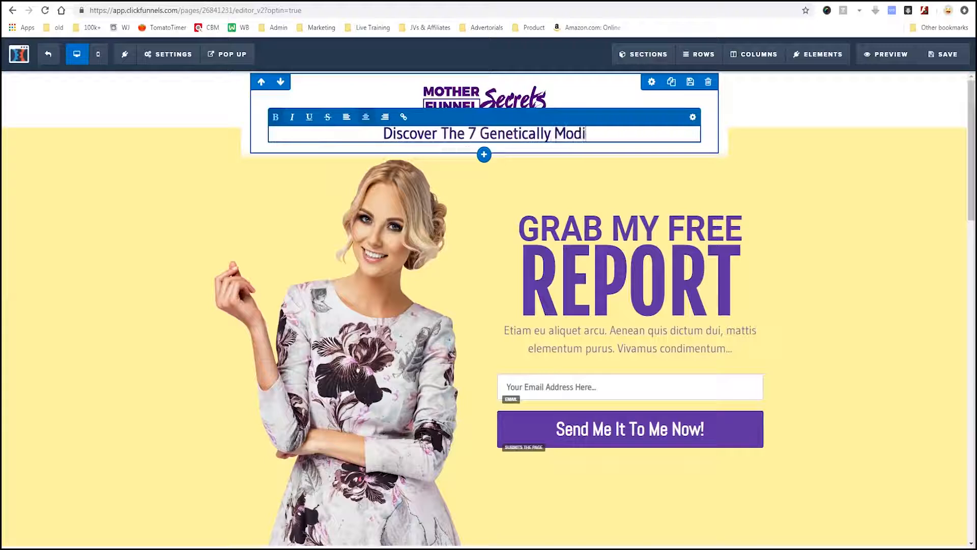
pyautogui.write('fied Fee')
pyautogui.press('BackSpace')
pyautogui.press('BackSpace')
pyautogui.write("oods You're Eating That")
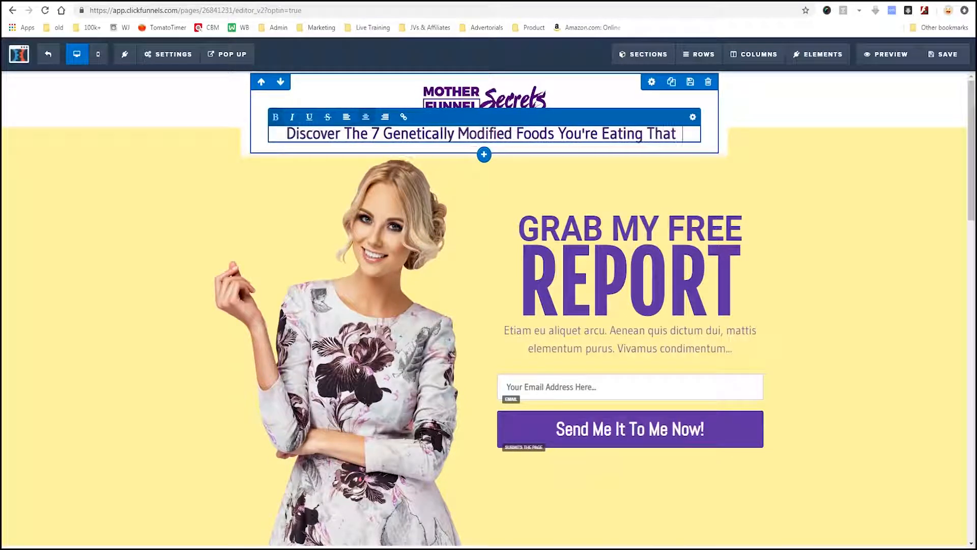
pyautogui.write(' Make You Fat')
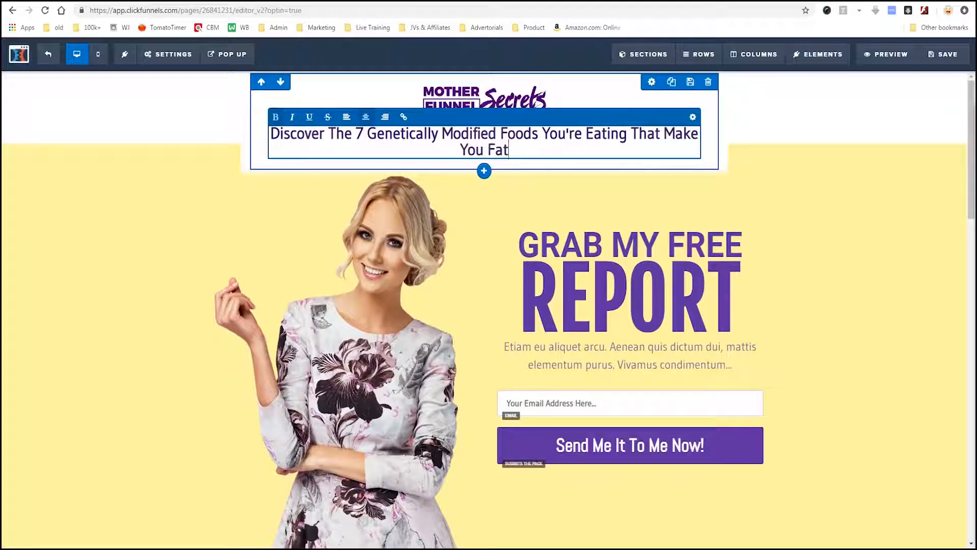
pyautogui.write(', And How Yo')
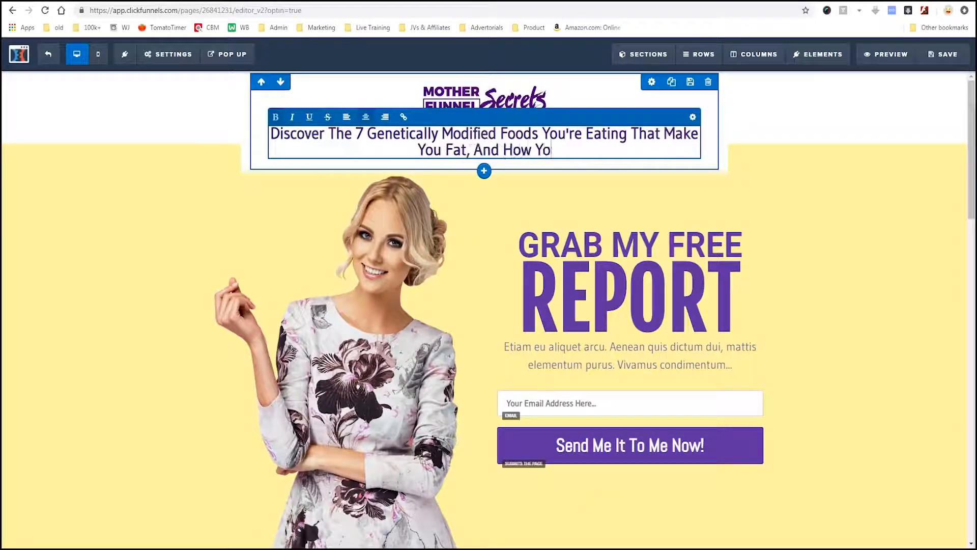
pyautogui.write('u Can Avoid Them!')
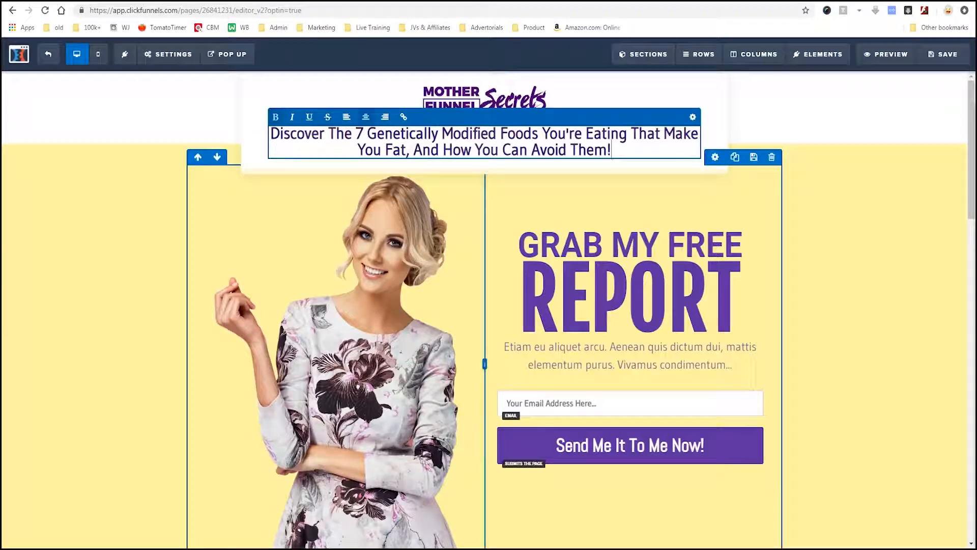
pyautogui.click(630, 209)
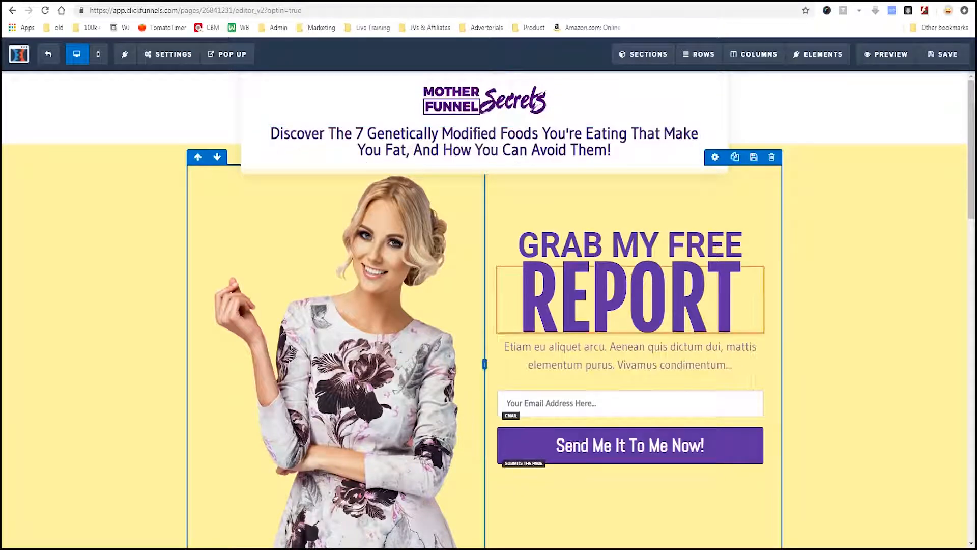
# Step: Replace the placeholder paragraph under "GRAB MY FREE REPORT" with "Enter your email to get the free report immediately."
pyautogui.click(630, 363)
pyautogui.hotkey('ctrl', 'a')
pyautogui.press('capslock')
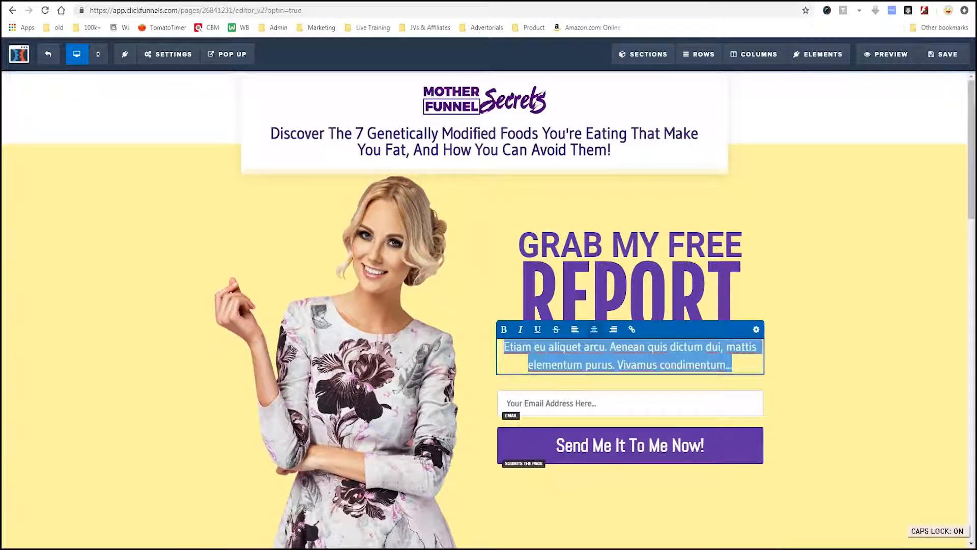
pyautogui.click(639, 347)
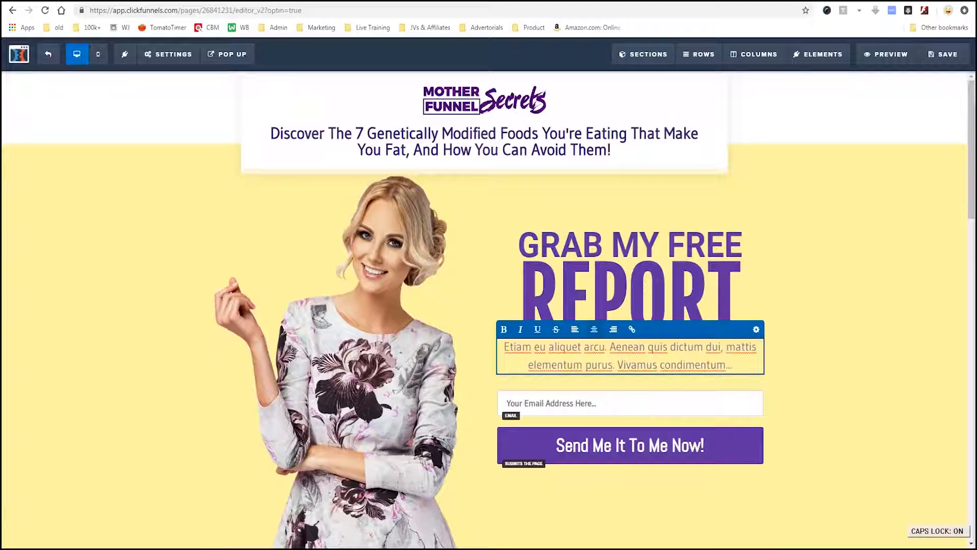
pyautogui.moveTo(698, 345)
pyautogui.mouseDown()
pyautogui.moveTo(649, 316)
pyautogui.moveTo(877, 338)
pyautogui.moveTo(549, 312)
pyautogui.mouseUp()
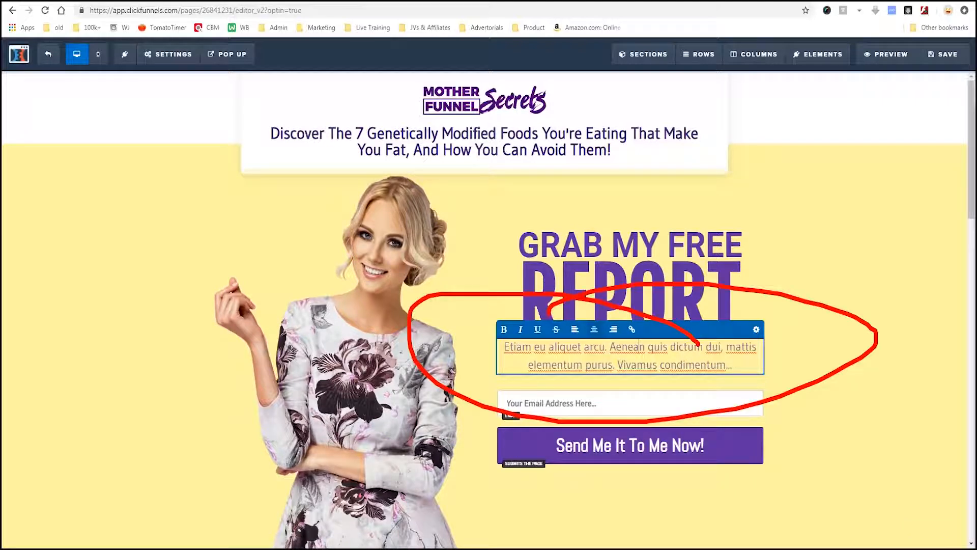
pyautogui.press('Escape')
pyautogui.moveTo(683, 331)
pyautogui.mouseDown()
pyautogui.moveTo(756, 376)
pyautogui.moveTo(574, 311)
pyautogui.mouseUp()
pyautogui.press('Escape')
pyautogui.click(547, 347)
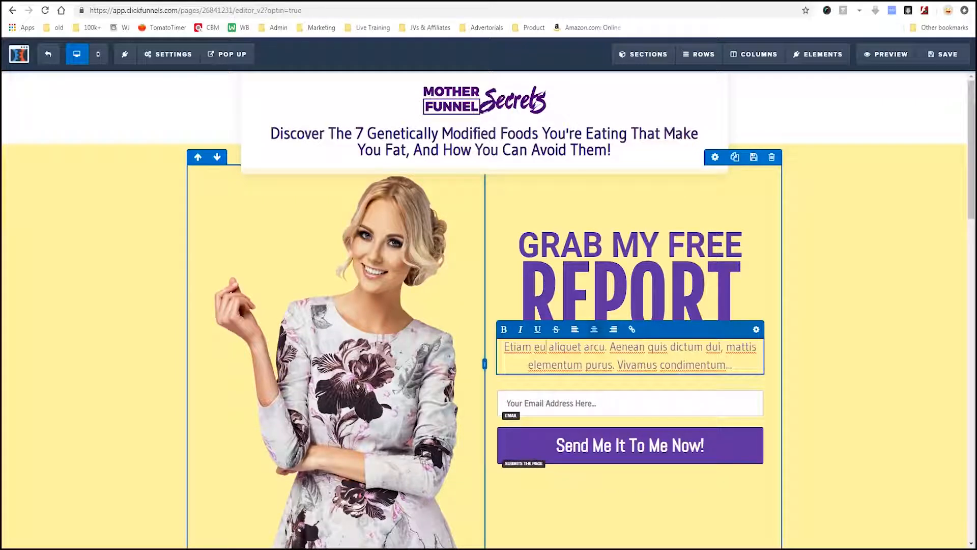
pyautogui.moveTo(504, 347); pyautogui.dragTo(734, 365)
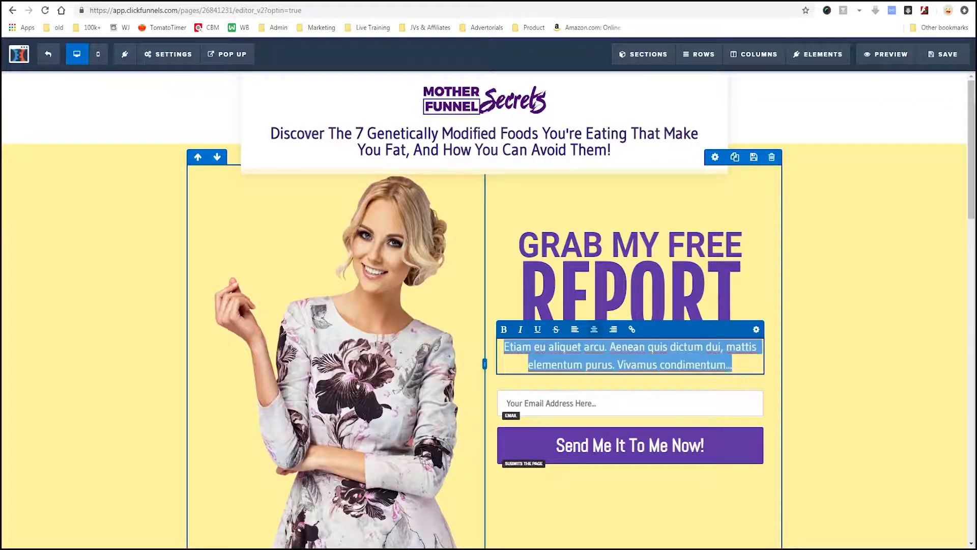
pyautogui.press('BackSpace')
pyautogui.write('Enter your emai')
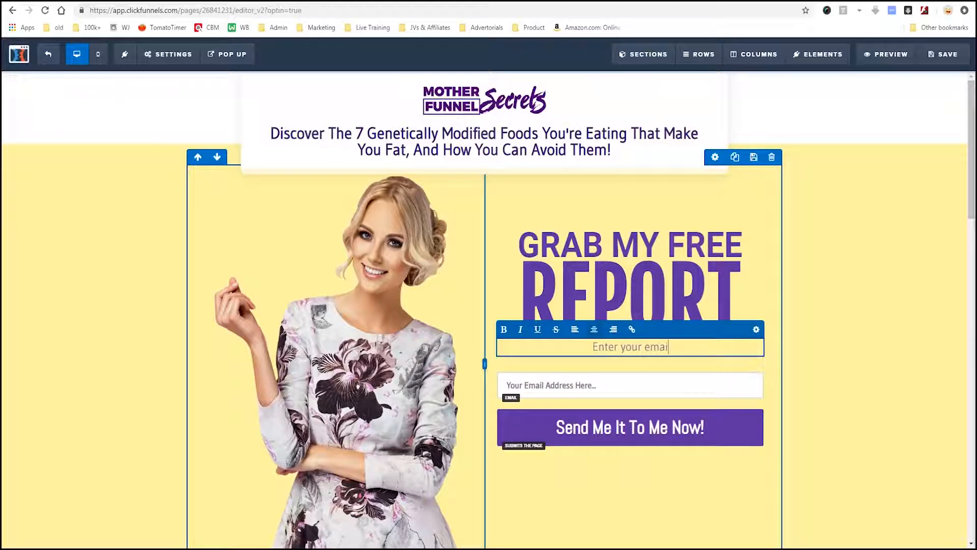
pyautogui.write('l to get the fre')
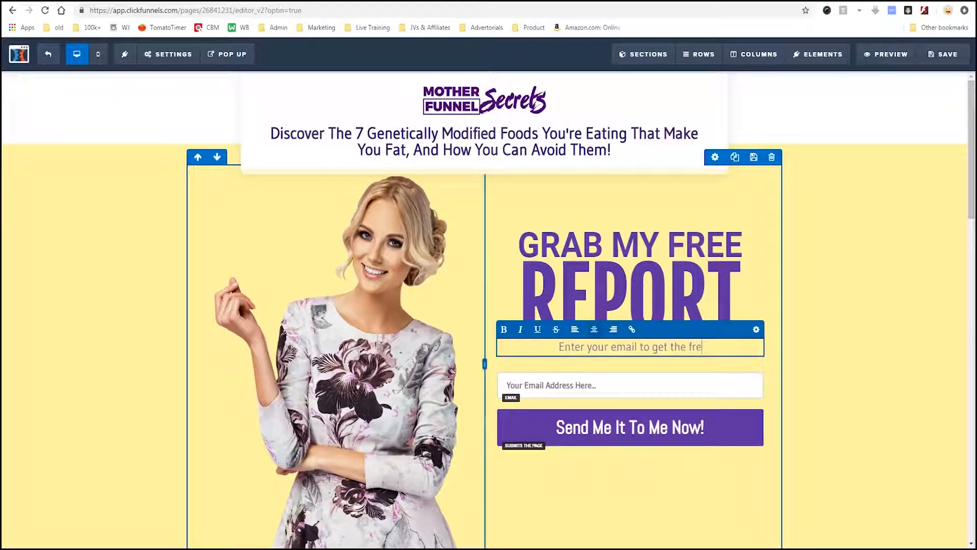
pyautogui.write('e report immediately.')
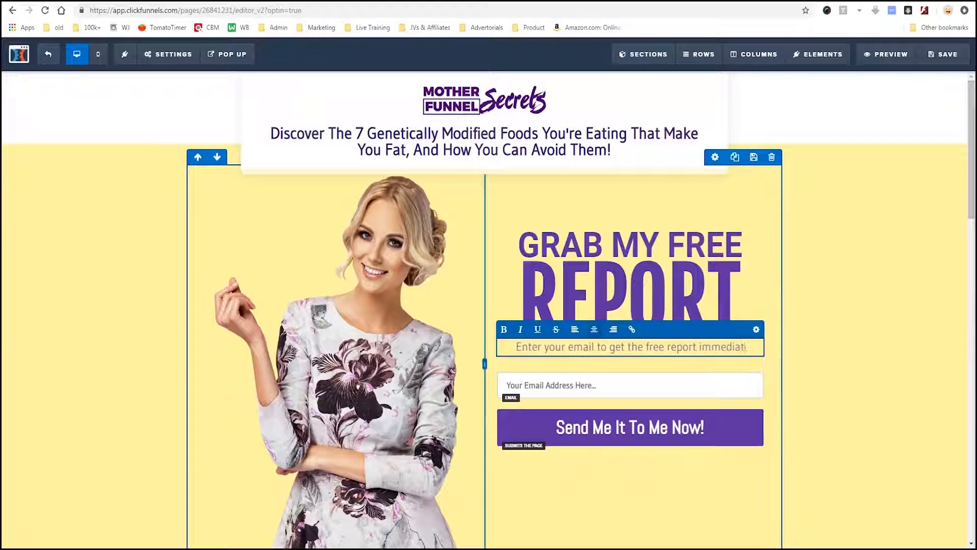
pyautogui.press('Escape')
# Step: Delete the "Ultimate Affiliate Skills Training" section, the "Yes, I Want to Know" section and the "IMPORTANT NOTE" section
pyautogui.scroll(-10, 631, 427)
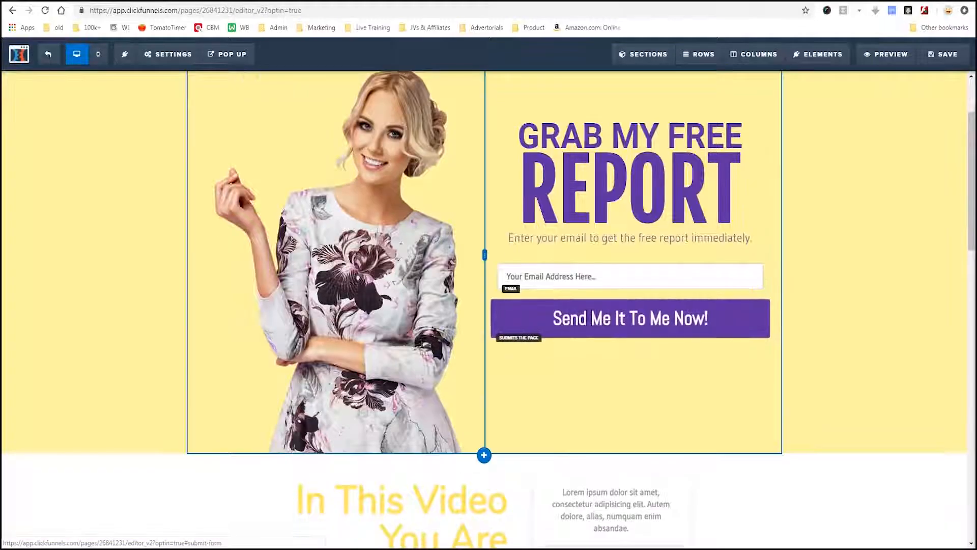
pyautogui.moveTo(956, 222)
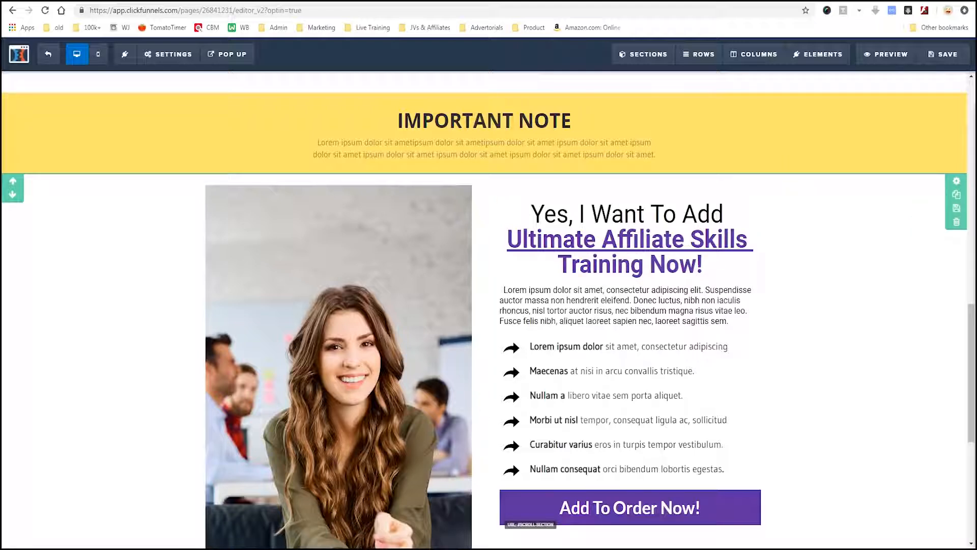
pyautogui.moveTo(3, 171); pyautogui.dragTo(908, 172)
pyautogui.moveTo(852, 277); pyautogui.dragTo(935, 236)
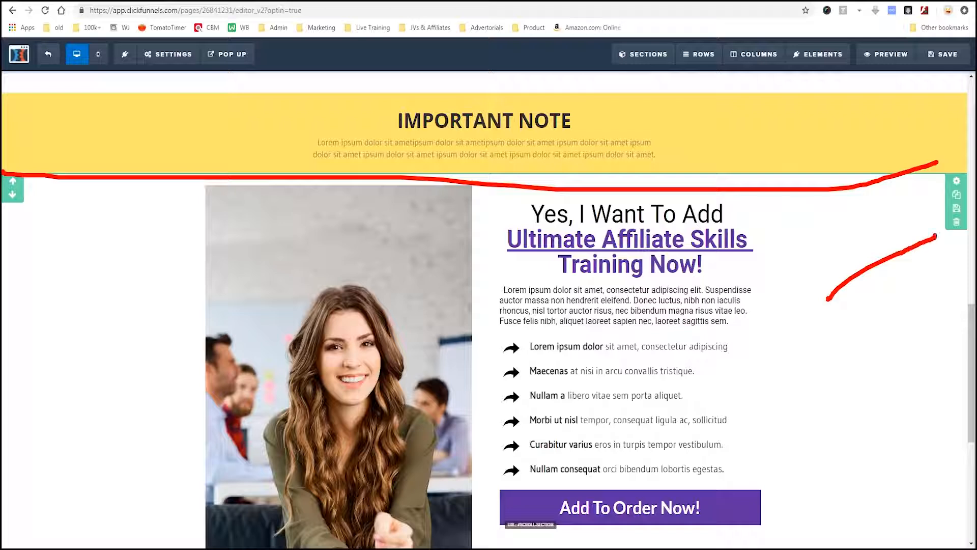
pyautogui.press('Escape')
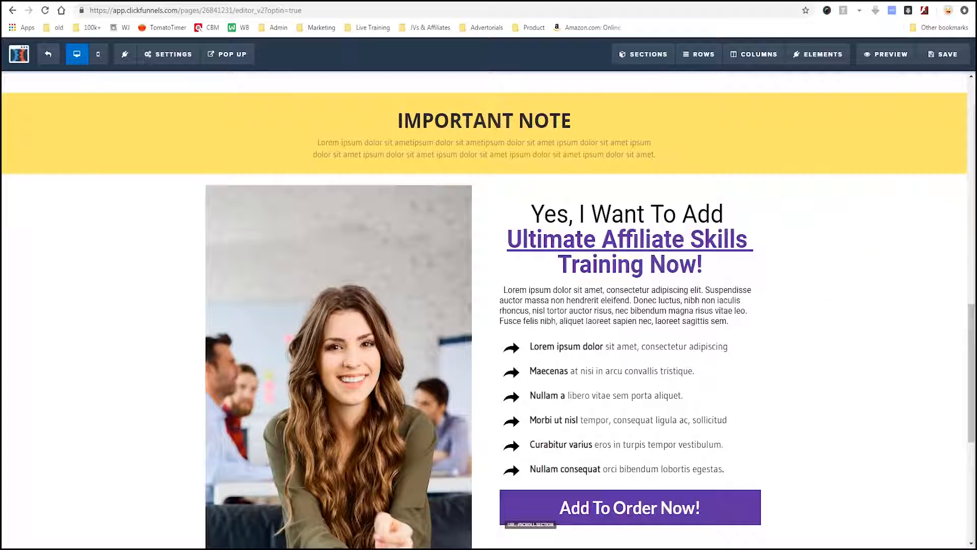
pyautogui.click(957, 222)
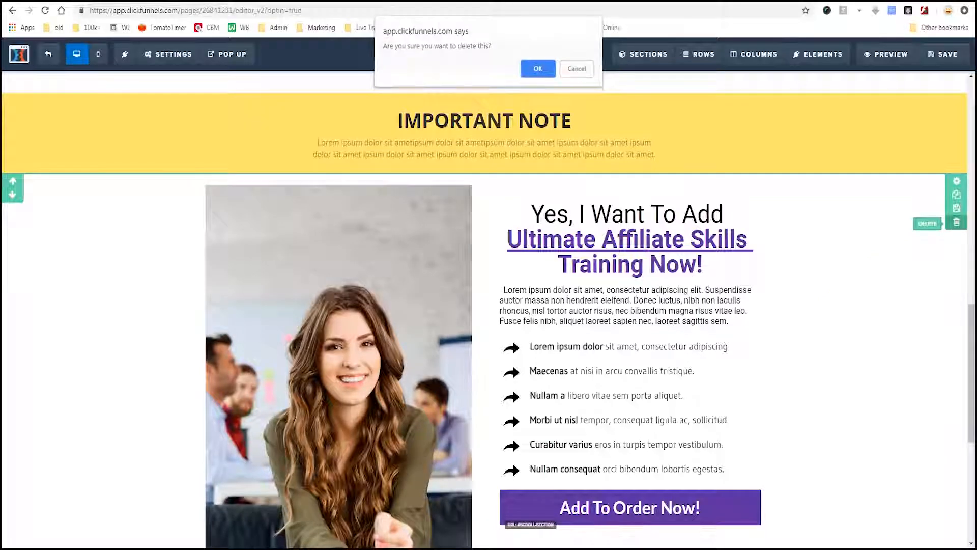
pyautogui.press('Return')
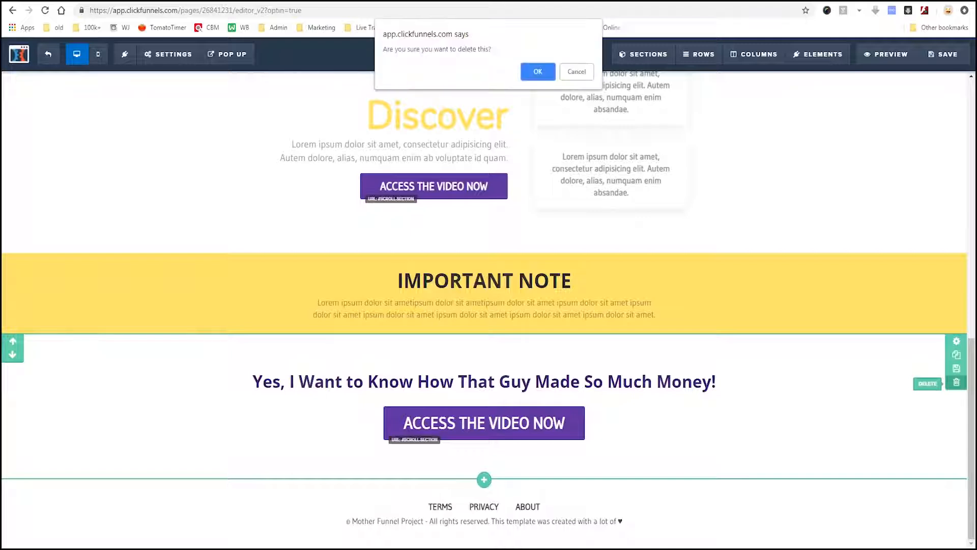
pyautogui.press('Return')
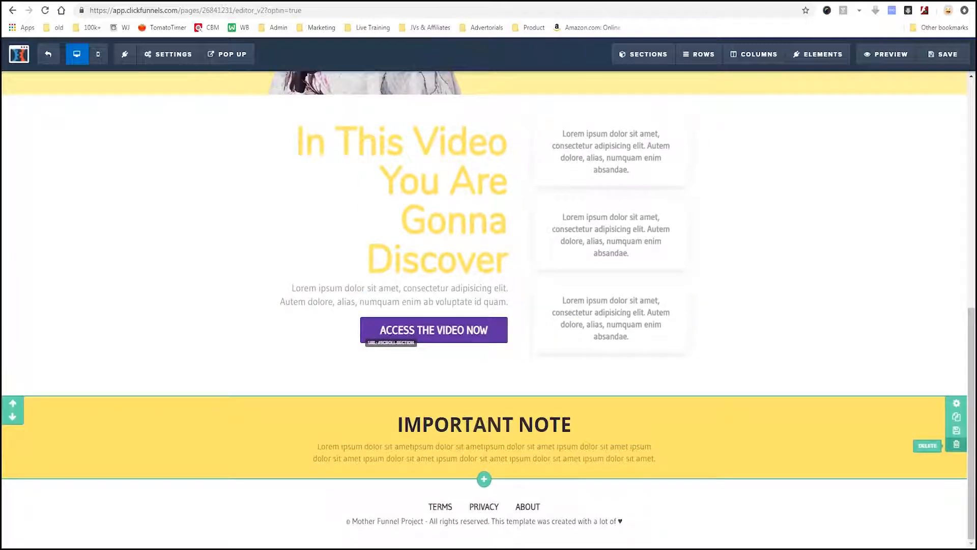
pyautogui.click(956, 444)
pyautogui.press('Return')
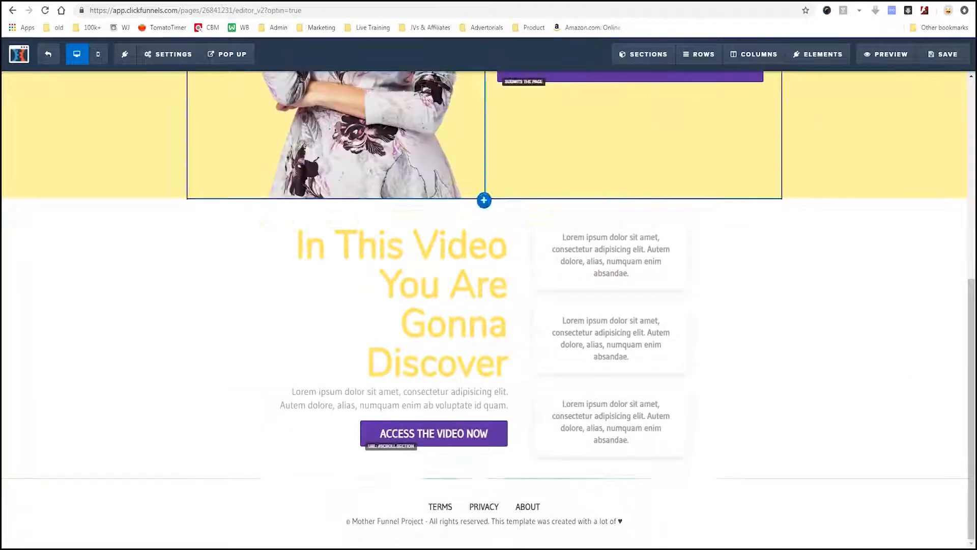
# Step: Replace the placeholder text under "In This Video You Are Gonna Discover" with "Amazing weight loss secrets hidden until now!"
pyautogui.click(447, 405)
pyautogui.hotkey('ctrl', 'a')
pyautogui.press('BackSpace')
pyautogui.write('Amazing weight los')
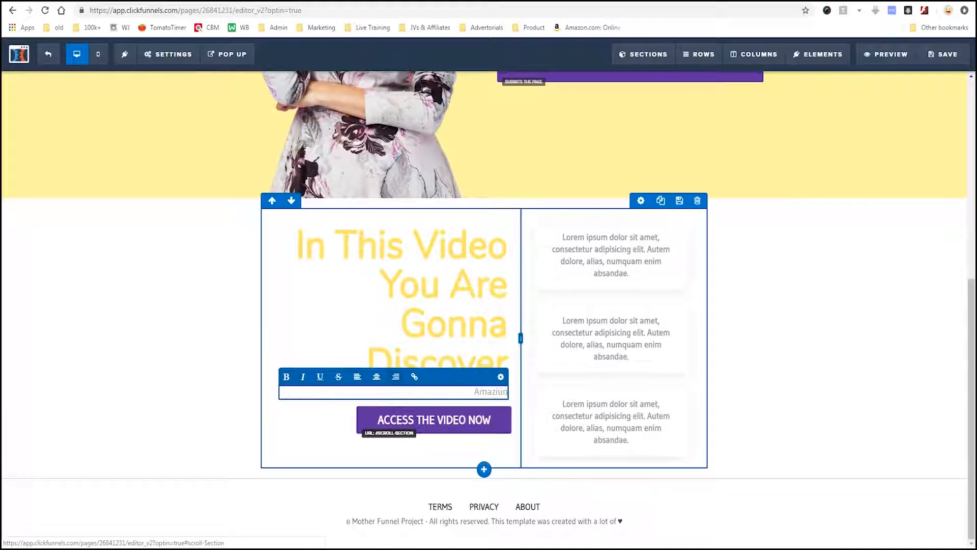
pyautogui.write('s sec')
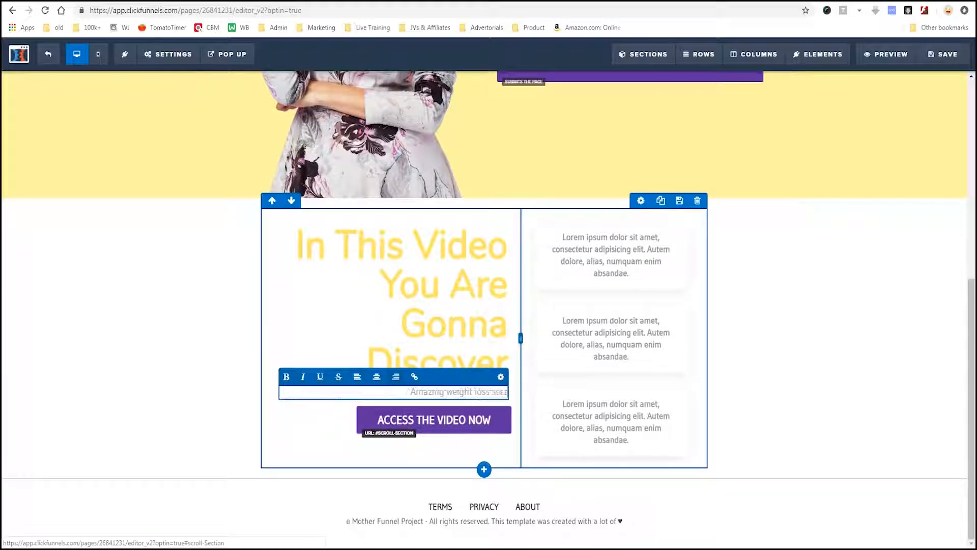
pyautogui.write('rets hidden until now!')
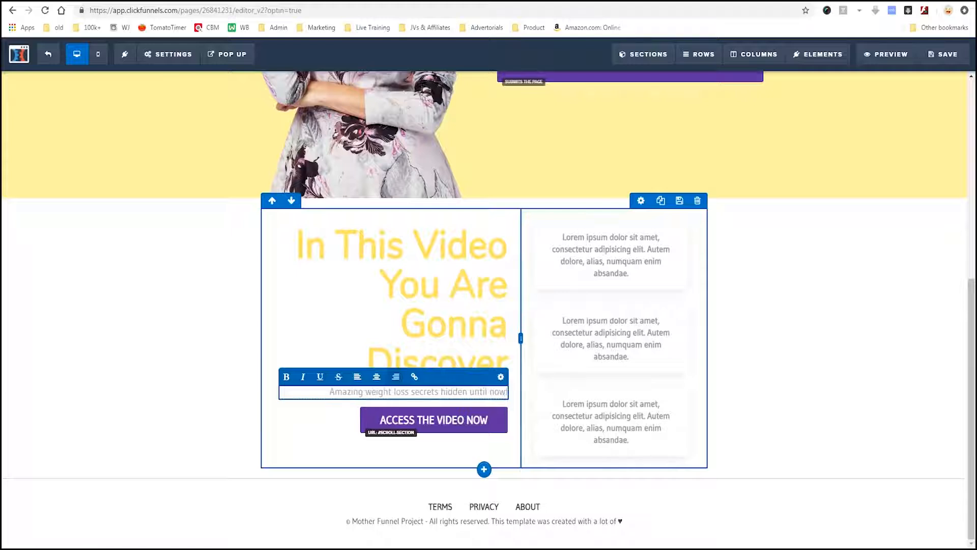
# Step: Replace the three placeholder boxes with "What foods are genetically modified", "How to identify them" and "How to avoid them"
pyautogui.click(611, 255)
pyautogui.hotkey('ctrl', 'a')
pyautogui.write('What foods')
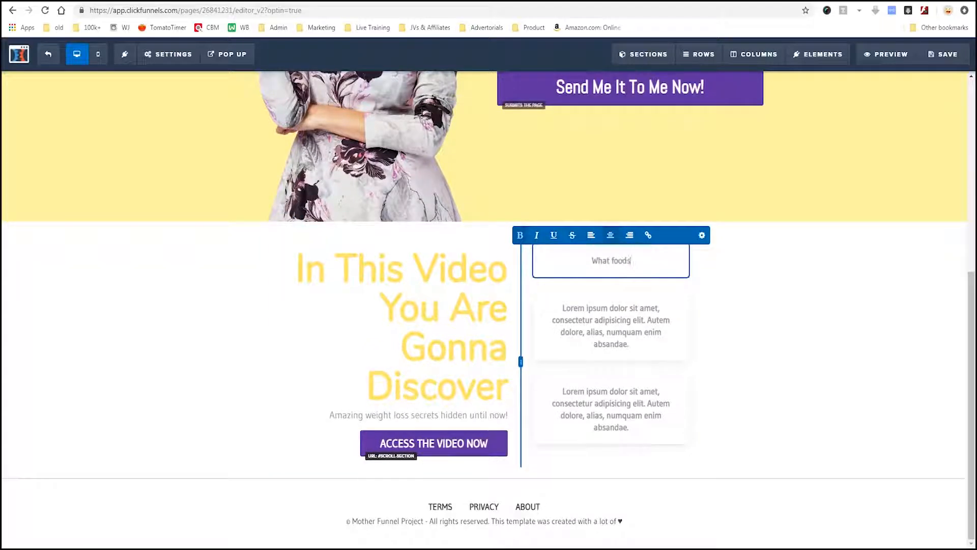
pyautogui.write(' are genetically modified')
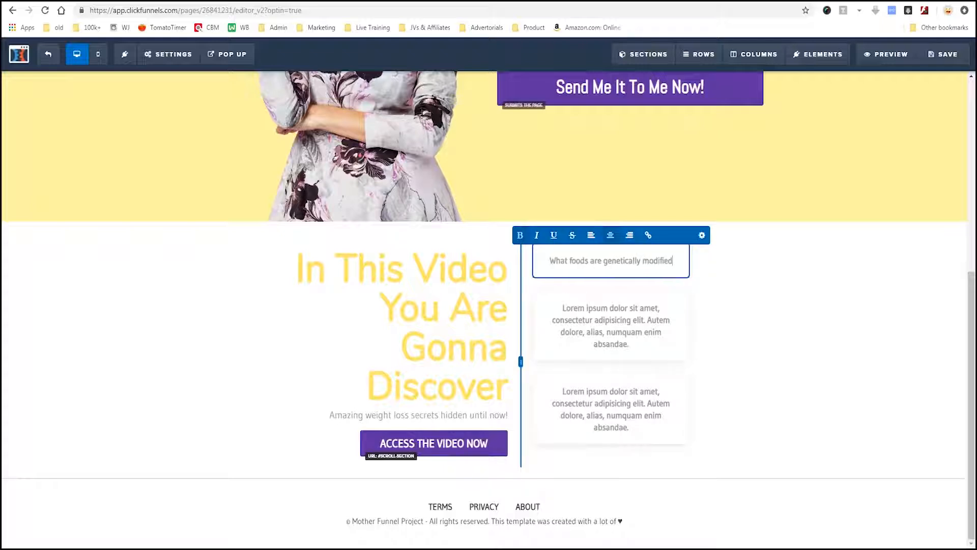
pyautogui.click(611, 325)
pyautogui.hotkey('ctrl', 'a')
pyautogui.write('How to')
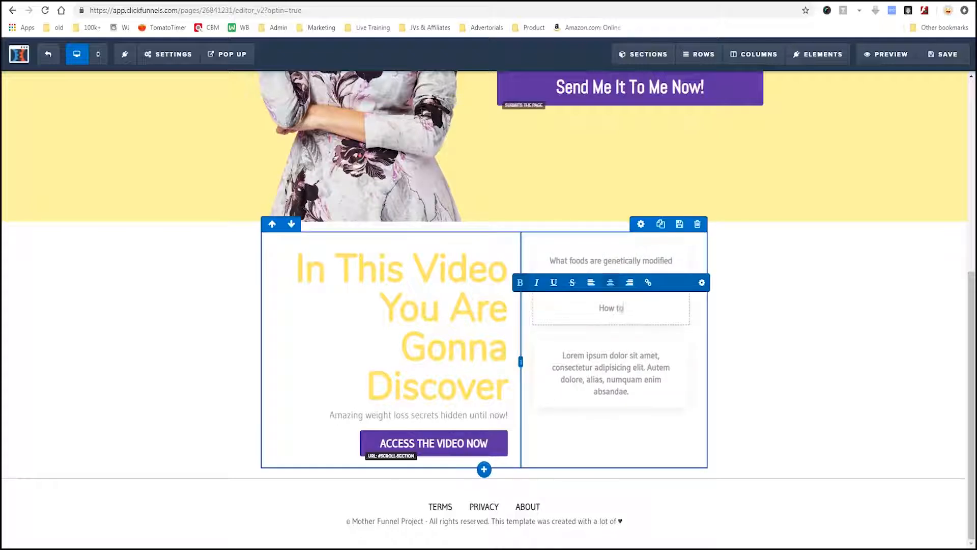
pyautogui.write(' identify them')
pyautogui.click(611, 371)
pyautogui.hotkey('ctrl', 'a')
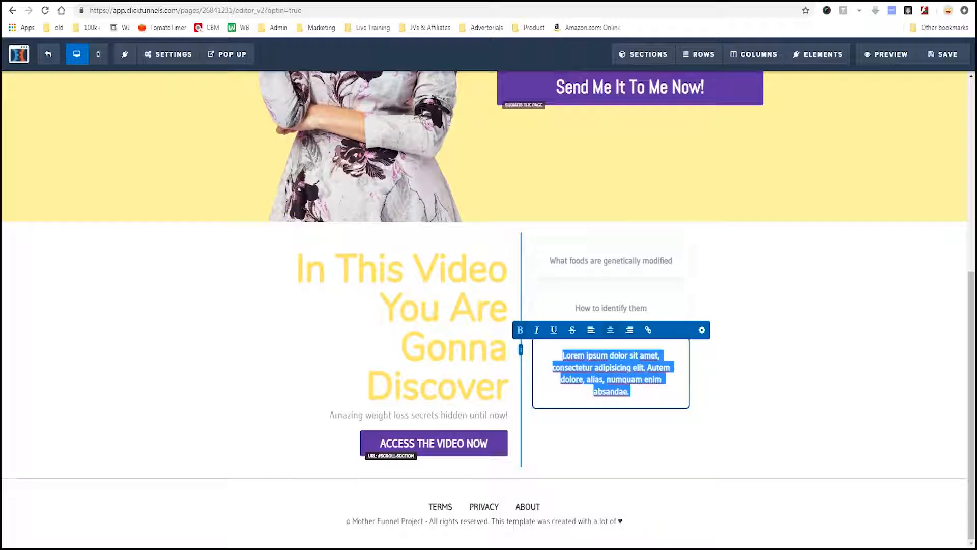
pyautogui.write('How to avoid them')
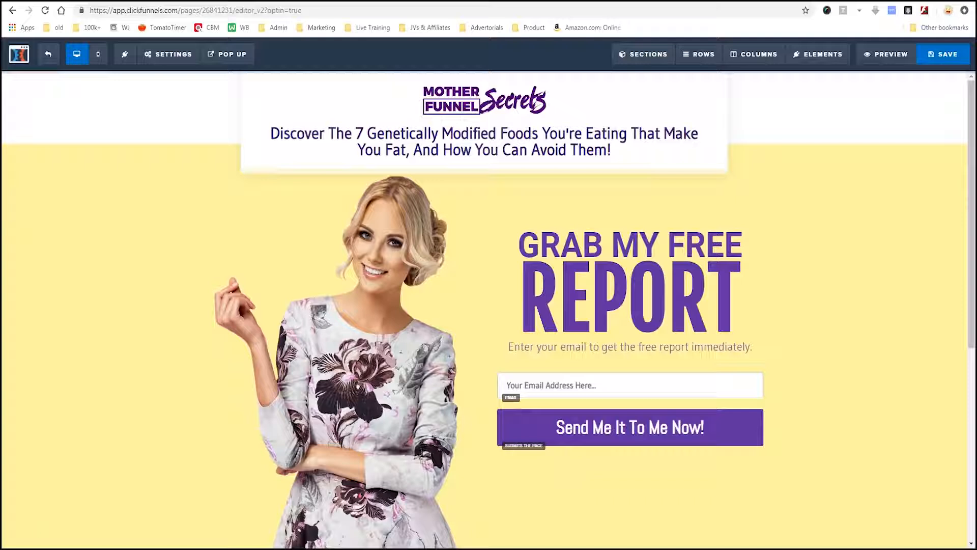
# Step: Save the edited squeeze page and exit the editor to the funnel overview
pyautogui.click(943, 54)
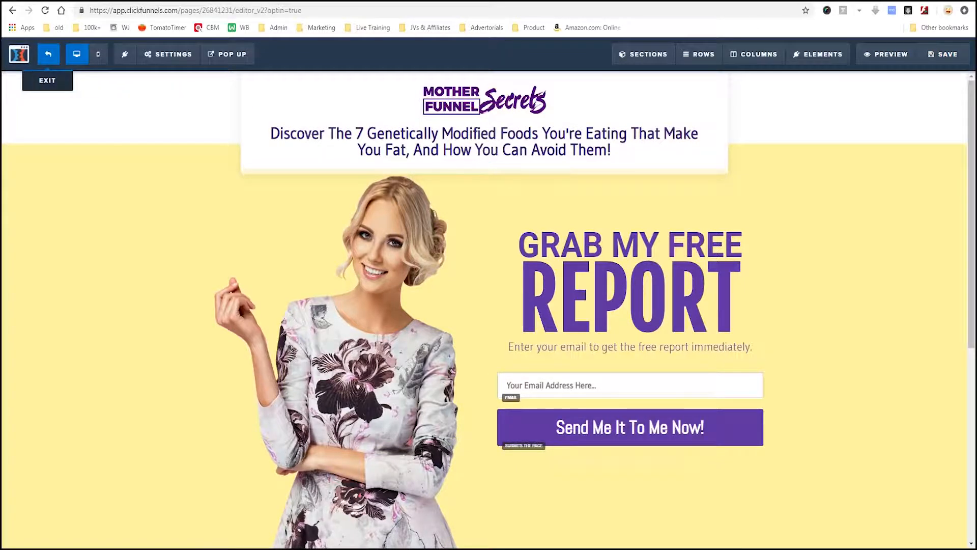
pyautogui.click(47, 54)
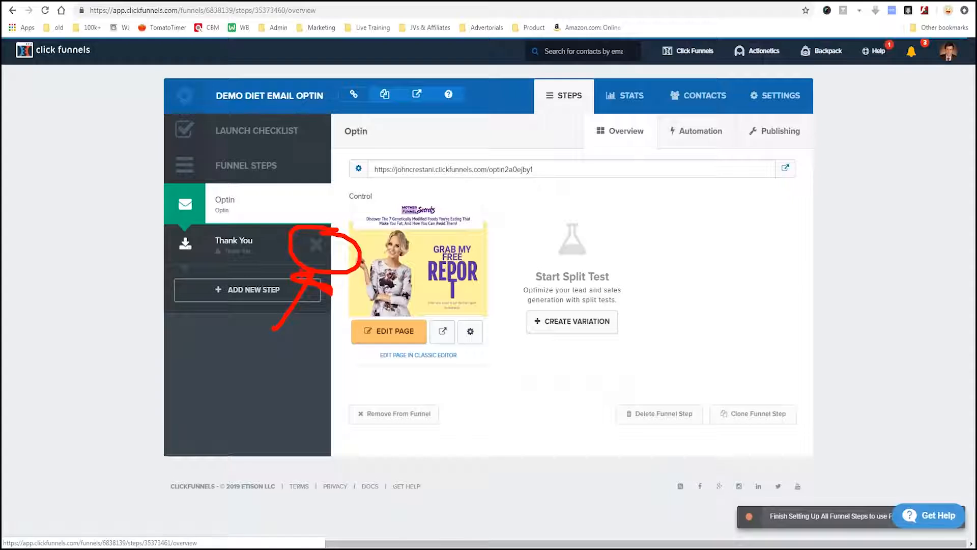
# Step: Delete the Thank You step from the funnel and create a new funnel step named "VSL"
pyautogui.click(315, 245)
pyautogui.click(535, 81)
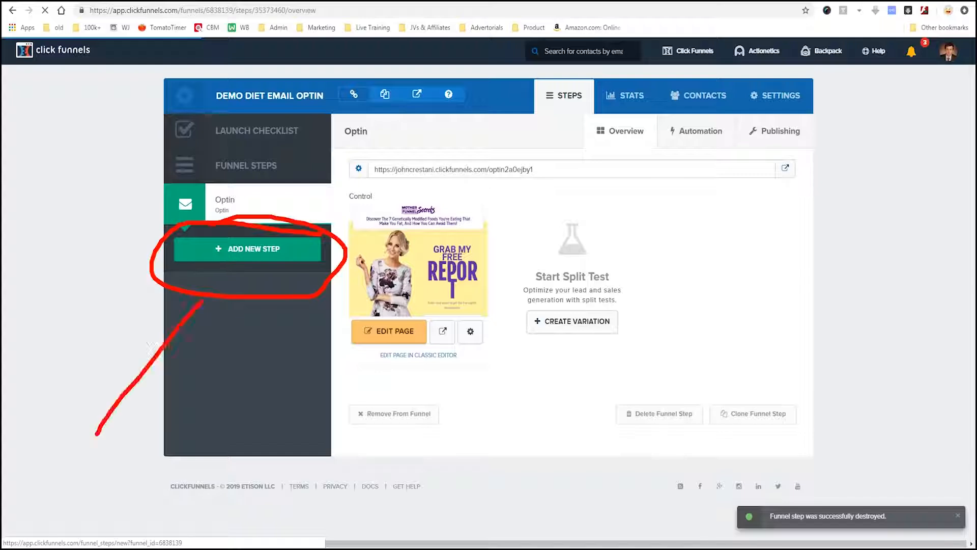
pyautogui.click(247, 248)
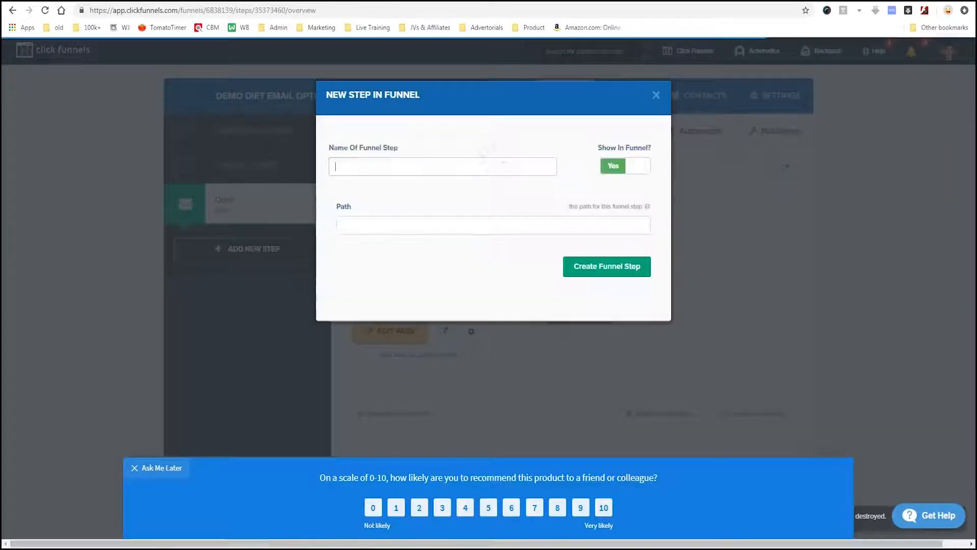
pyautogui.write('V')
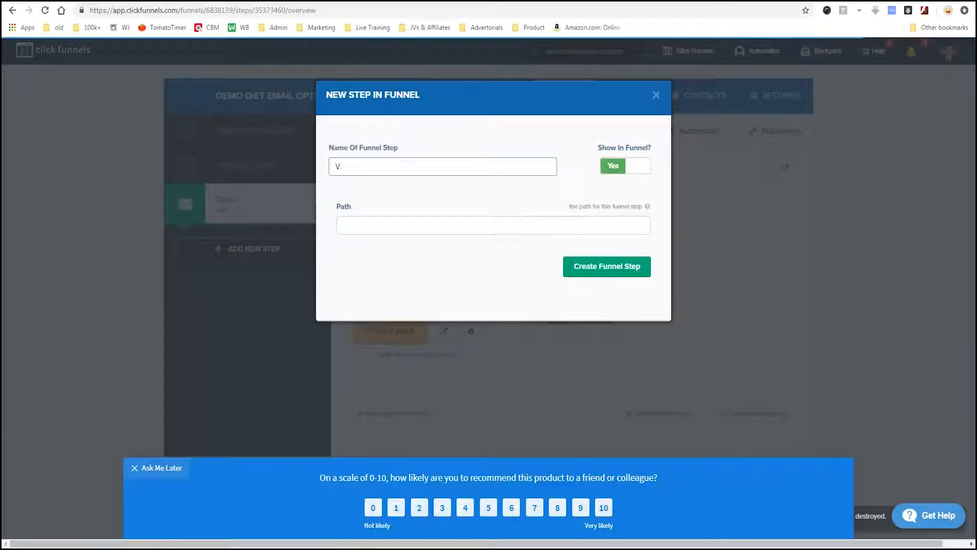
pyautogui.write('SL')
pyautogui.press('Return')
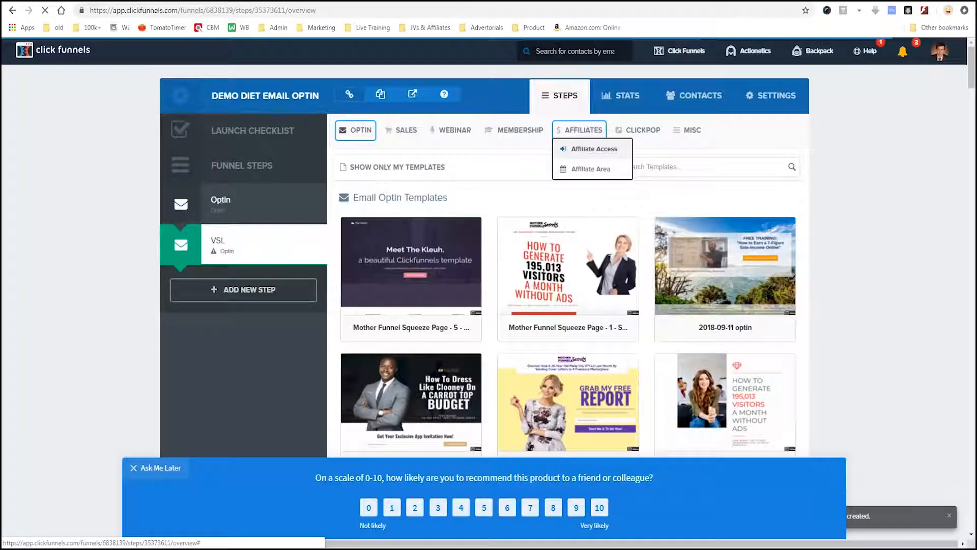
# Step: Apply the "VSL Traditional" sales page template to the VSL funnel step
pyautogui.moveTo(337, 131)
pyautogui.mouseDown()
pyautogui.moveTo(703, 132)
pyautogui.moveTo(318, 175)
pyautogui.moveTo(336, 87)
pyautogui.mouseUp()
pyautogui.moveTo(420, 268); pyautogui.dragTo(423, 154)
pyautogui.press('Escape')
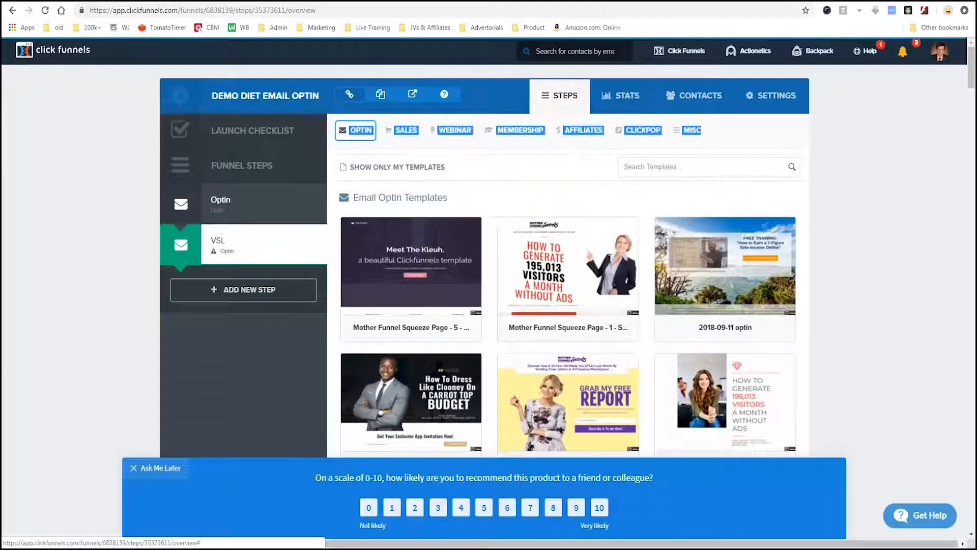
pyautogui.moveTo(406, 131)
pyautogui.click(416, 149)
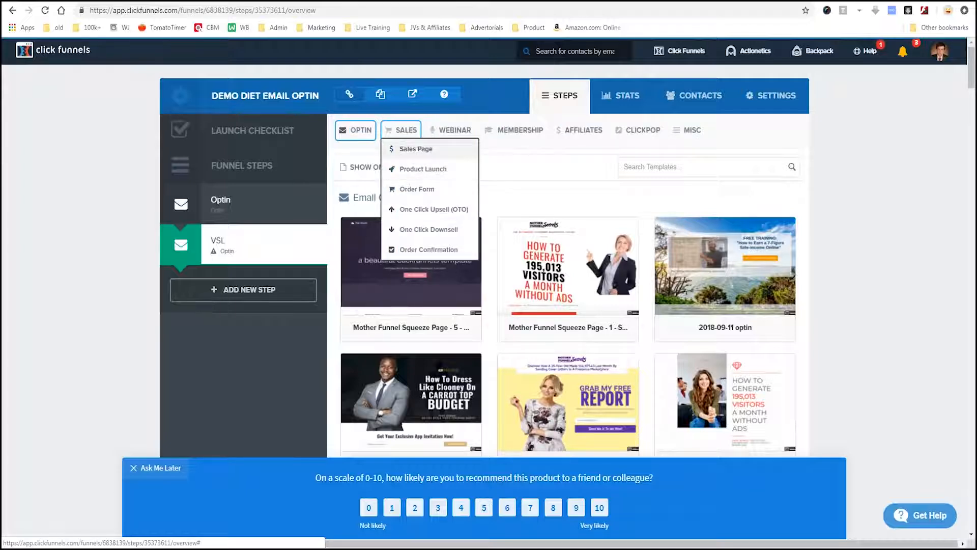
pyautogui.moveTo(454, 144)
pyautogui.mouseDown()
pyautogui.moveTo(429, 147)
pyautogui.moveTo(400, 121)
pyautogui.mouseUp()
pyautogui.press('Escape')
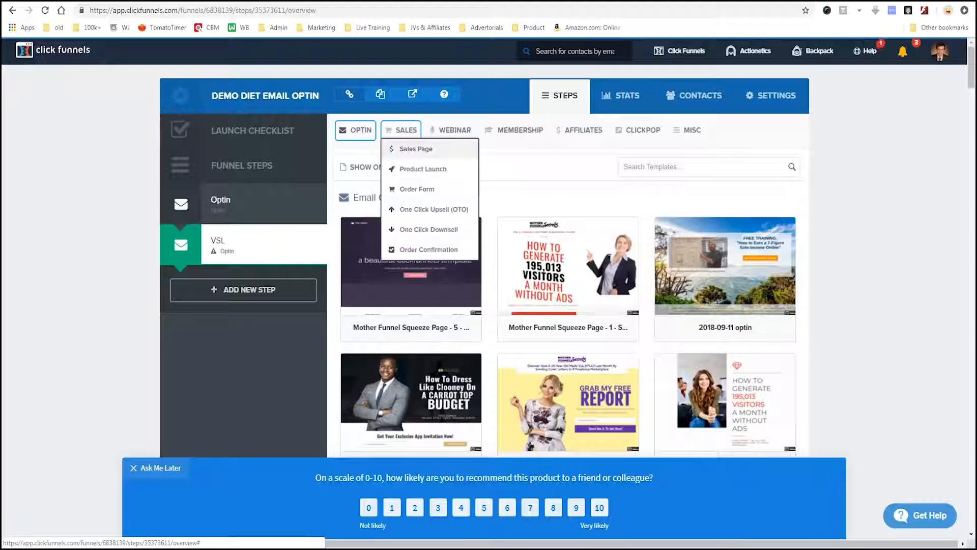
pyautogui.click(416, 149)
pyautogui.scroll(-10, 738, 285)
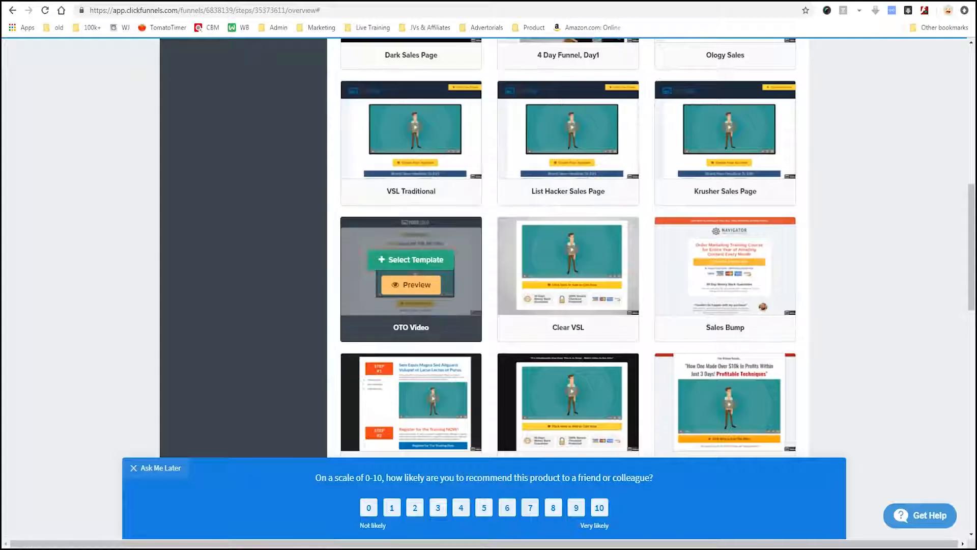
pyautogui.moveTo(448, 178)
pyautogui.mouseDown()
pyautogui.moveTo(474, 183)
pyautogui.moveTo(433, 166)
pyautogui.mouseUp()
pyautogui.moveTo(452, 85)
pyautogui.mouseDown()
pyautogui.moveTo(408, 151)
pyautogui.moveTo(423, 88)
pyautogui.mouseUp()
pyautogui.press('Escape')
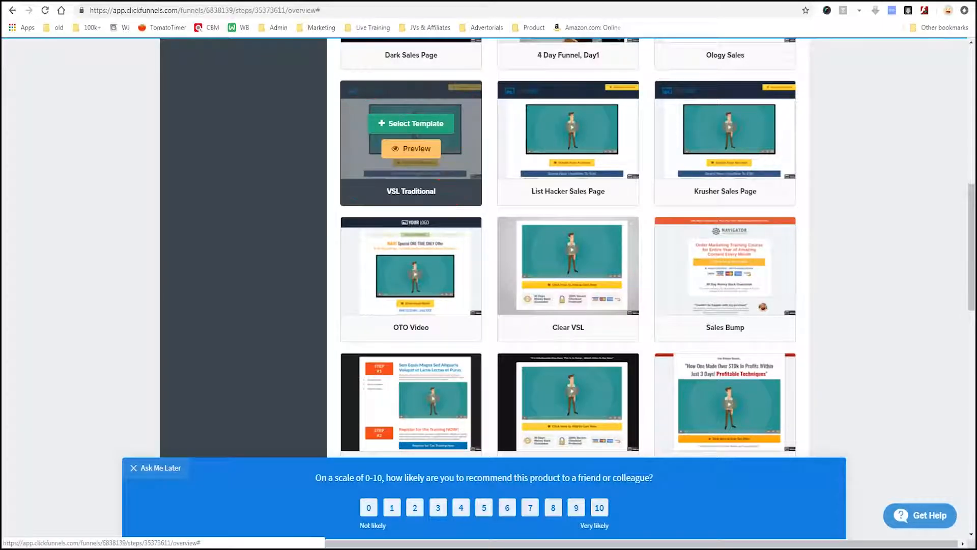
pyautogui.click(411, 123)
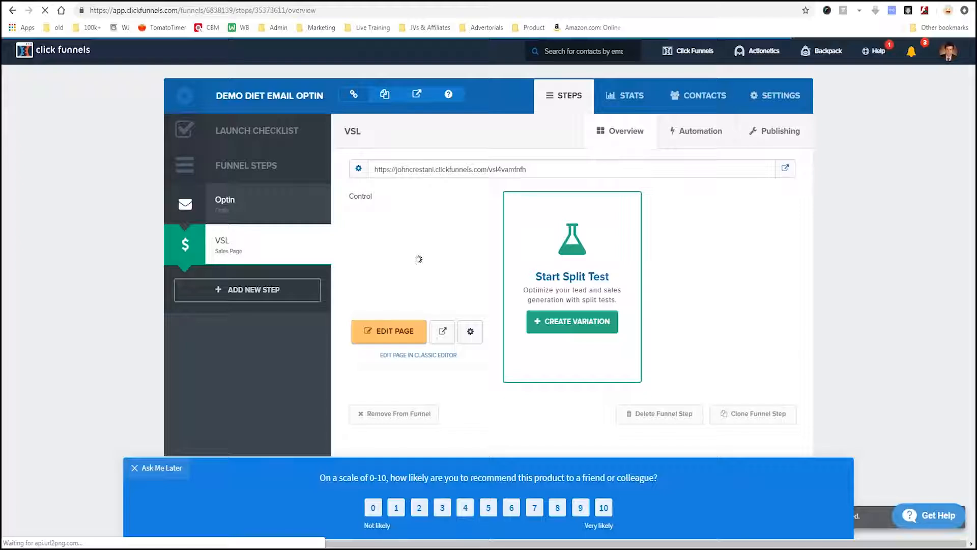
# Step: Create a funnel step named "Order Form" and apply the "Mother Funnel Webinar - 12 - Order" order form template to it
pyautogui.click(247, 289)
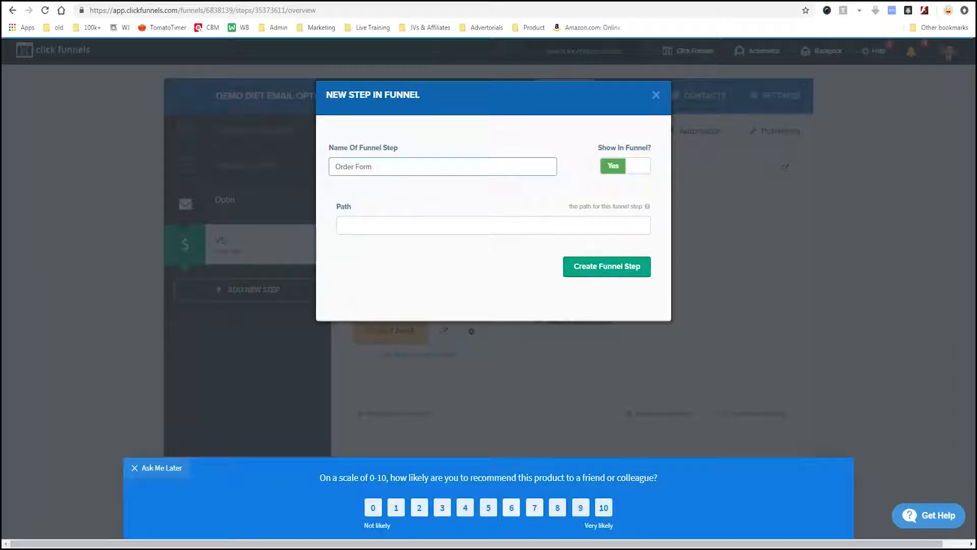
pyautogui.click(607, 266)
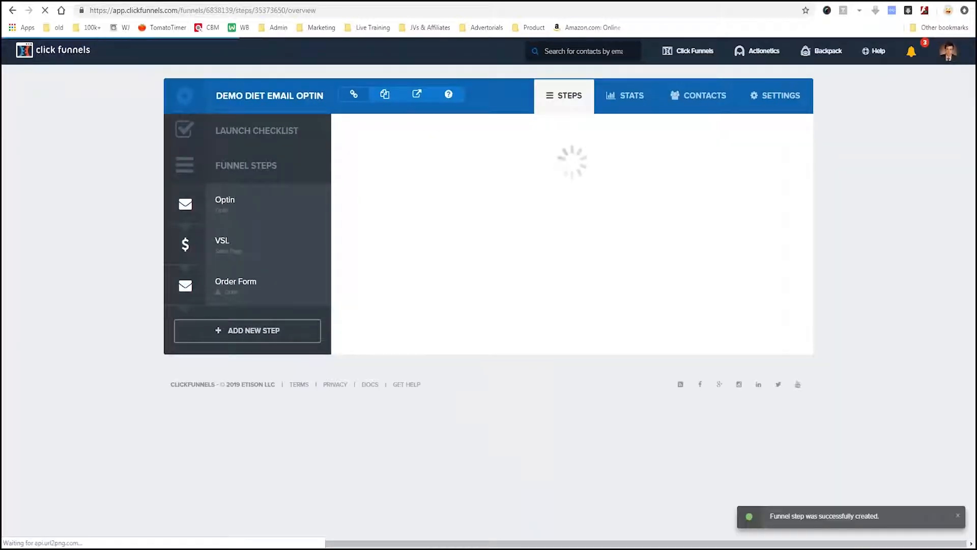
pyautogui.moveTo(401, 130)
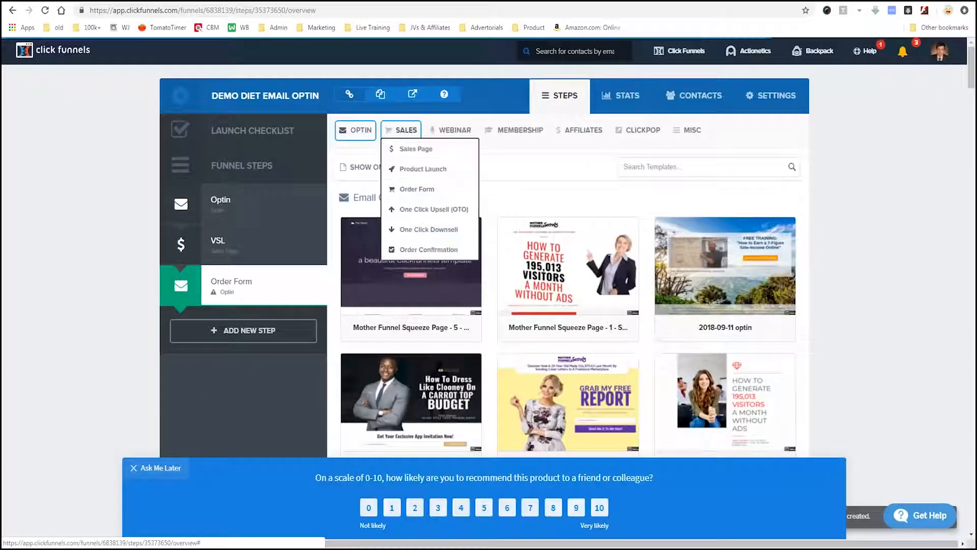
pyautogui.moveTo(514, 130)
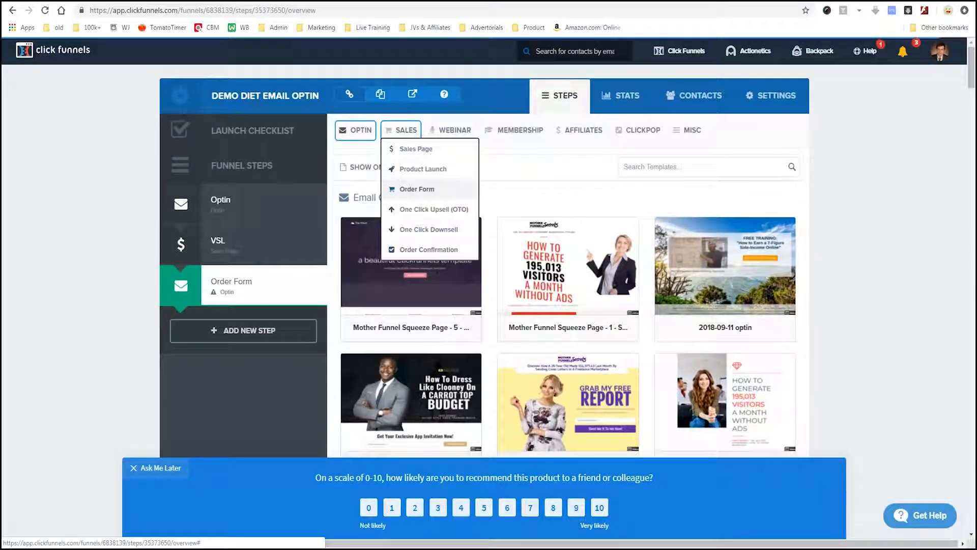
pyautogui.moveTo(420, 127)
pyautogui.mouseDown()
pyautogui.moveTo(377, 136)
pyautogui.moveTo(421, 120)
pyautogui.mouseUp()
pyautogui.moveTo(451, 181)
pyautogui.mouseDown()
pyautogui.moveTo(377, 194)
pyautogui.moveTo(444, 188)
pyautogui.mouseUp()
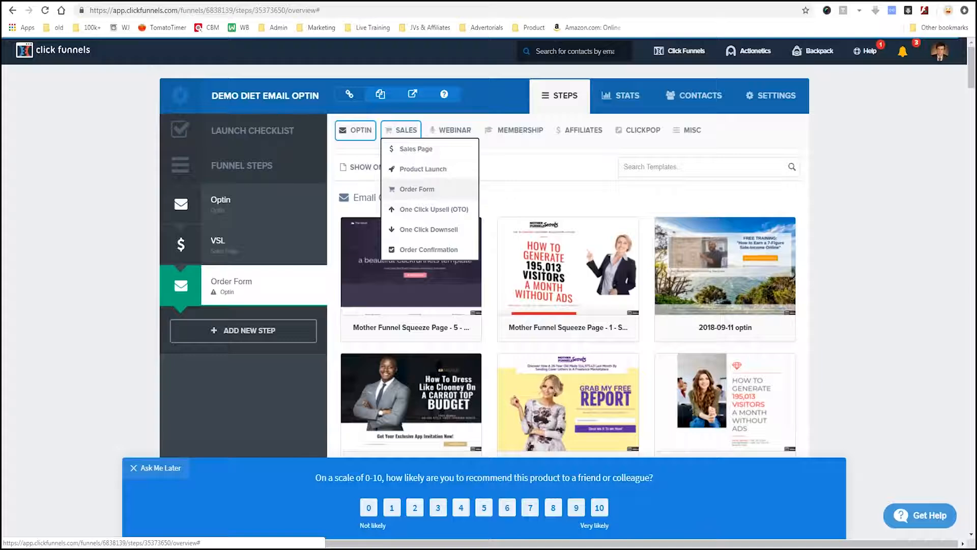
pyautogui.click(415, 189)
pyautogui.moveTo(353, 197); pyautogui.dragTo(448, 198)
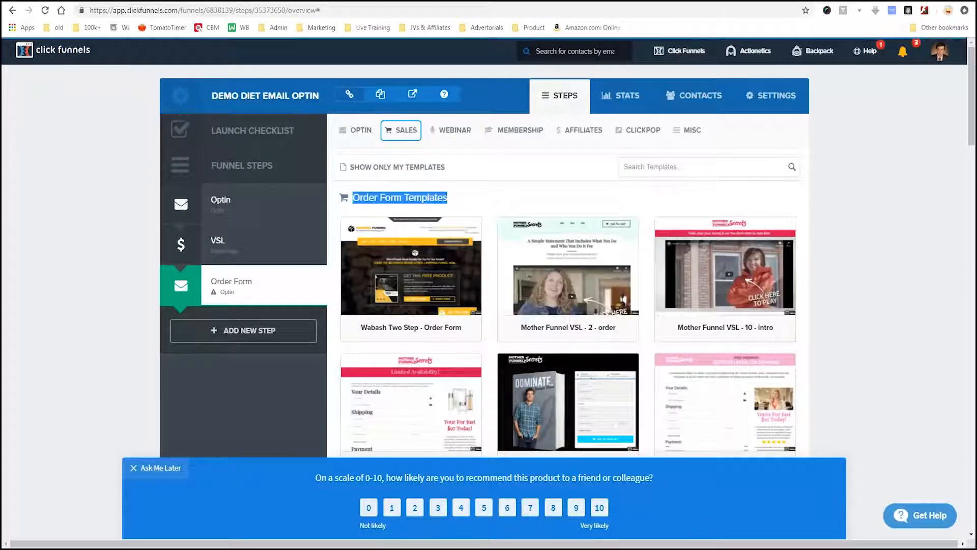
pyautogui.scroll(-4, 726, 203)
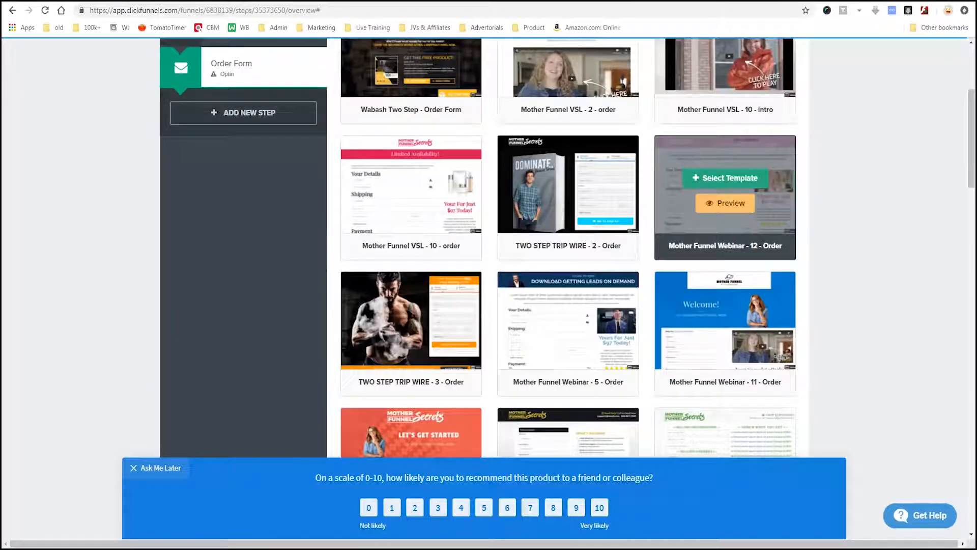
pyautogui.hotkey('ctrl', '2')
pyautogui.moveTo(770, 177); pyautogui.dragTo(753, 157)
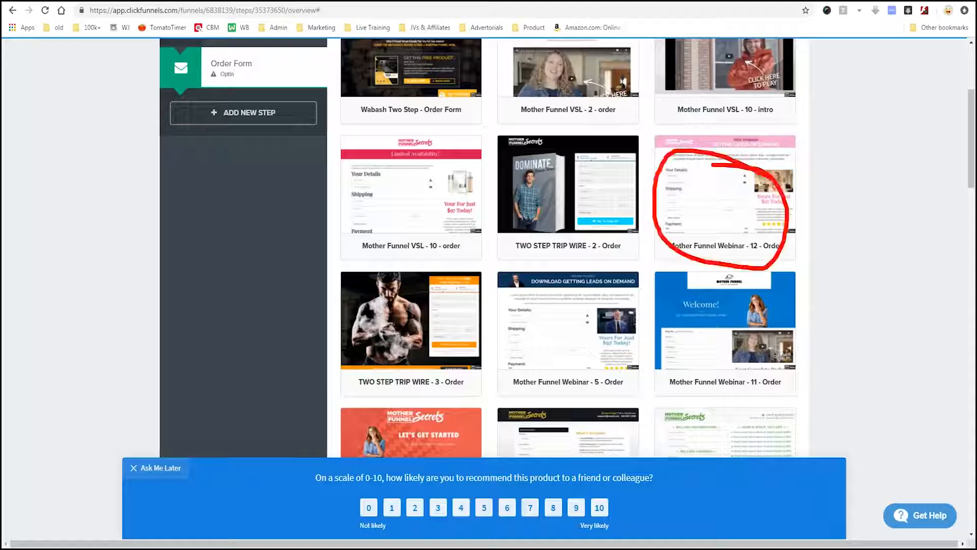
pyautogui.press('Escape')
pyautogui.click(725, 178)
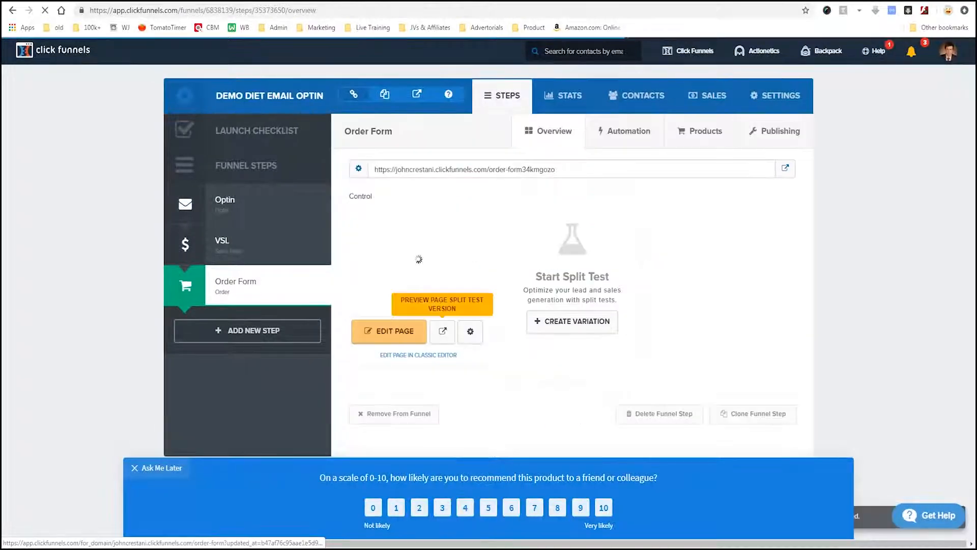
# Step: Preview the order form page and return to the funnel step's overview
pyautogui.click(442, 330)
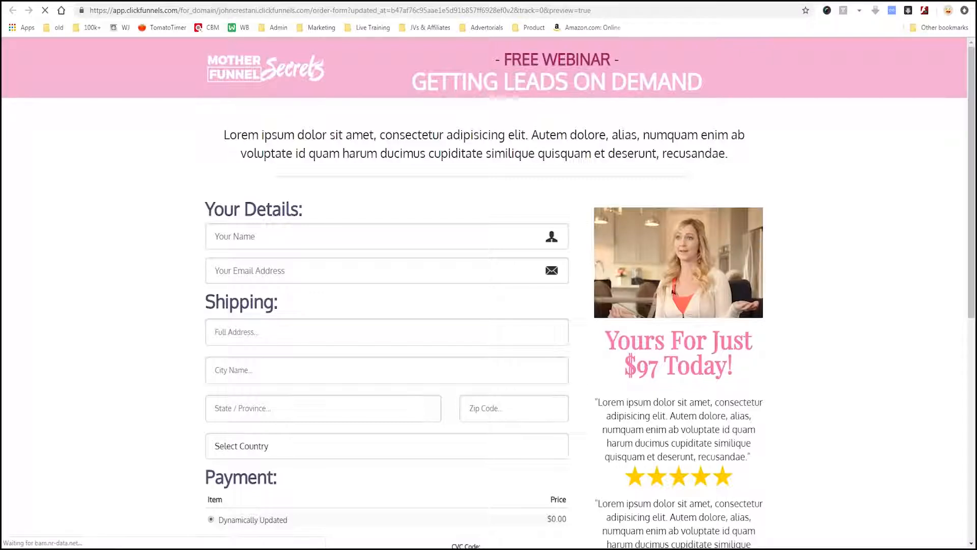
pyautogui.moveTo(438, 83); pyautogui.dragTo(607, 83)
pyautogui.click(618, 87)
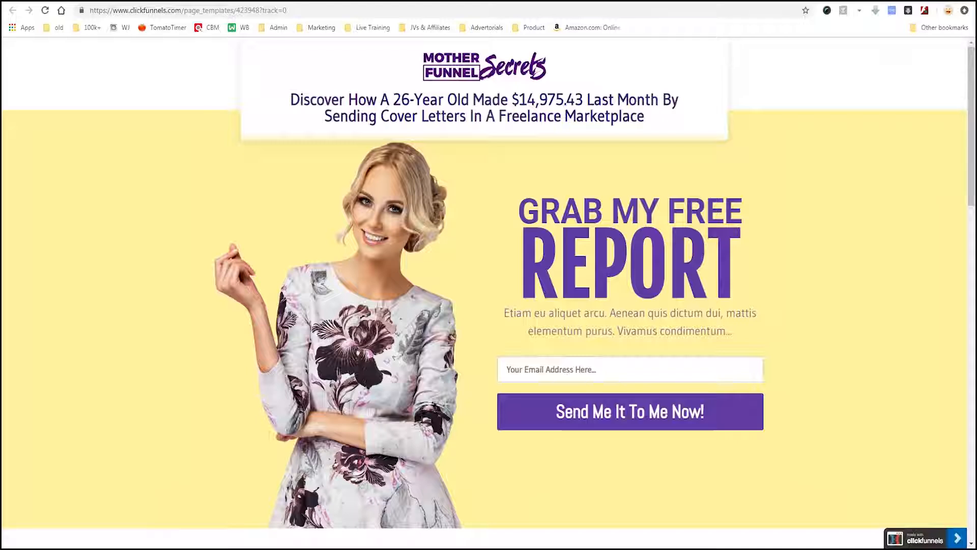
pyautogui.hotkey('ctrl', 'w')
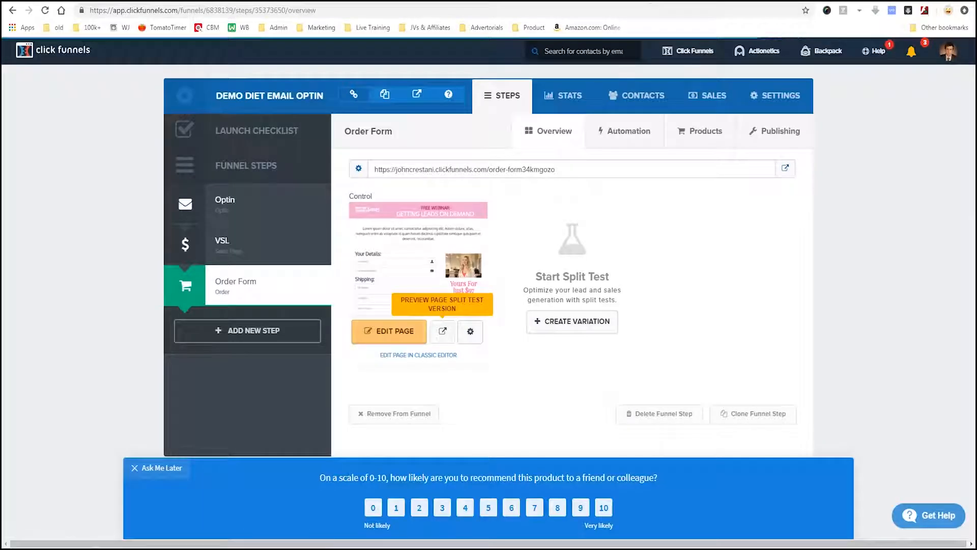
pyautogui.moveTo(394, 301); pyautogui.dragTo(392, 295)
pyautogui.moveTo(327, 419); pyautogui.dragTo(354, 371)
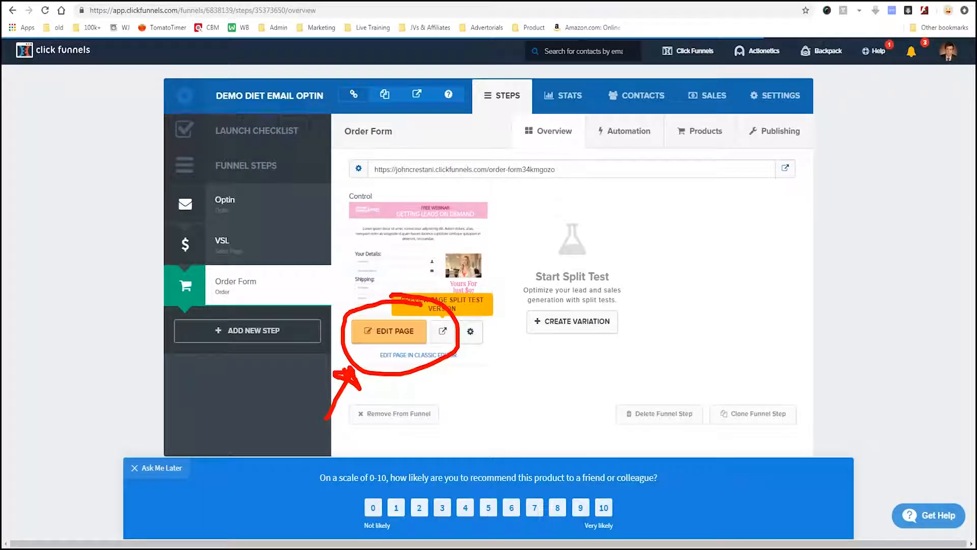
pyautogui.press('Escape')
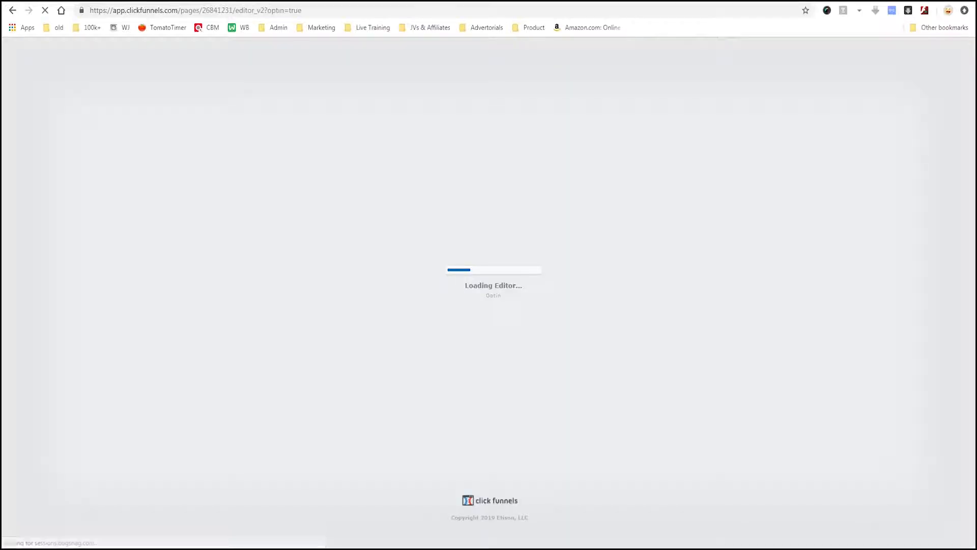
# Step: Open the email integration settings of the optin page and try to select the Aweber integration
pyautogui.moveTo(147, 61)
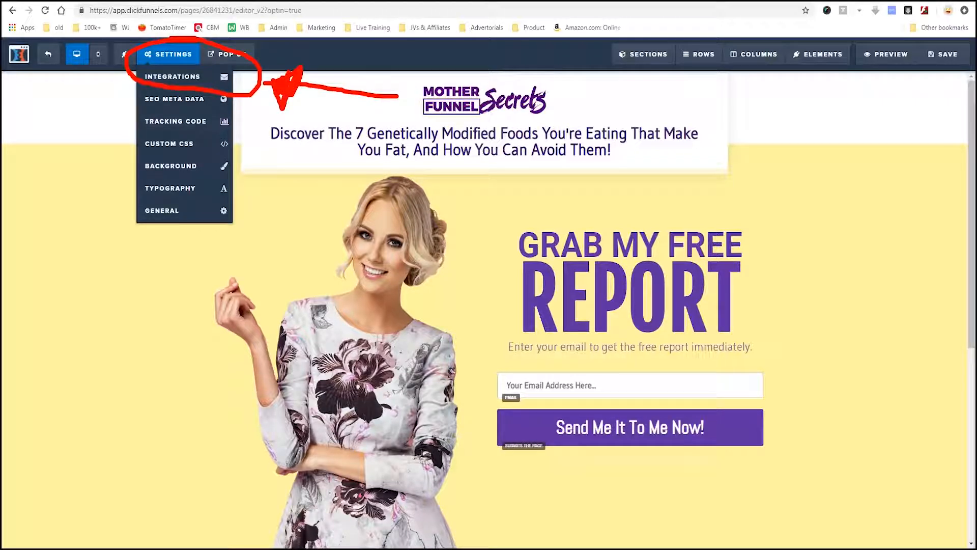
pyautogui.press('Escape')
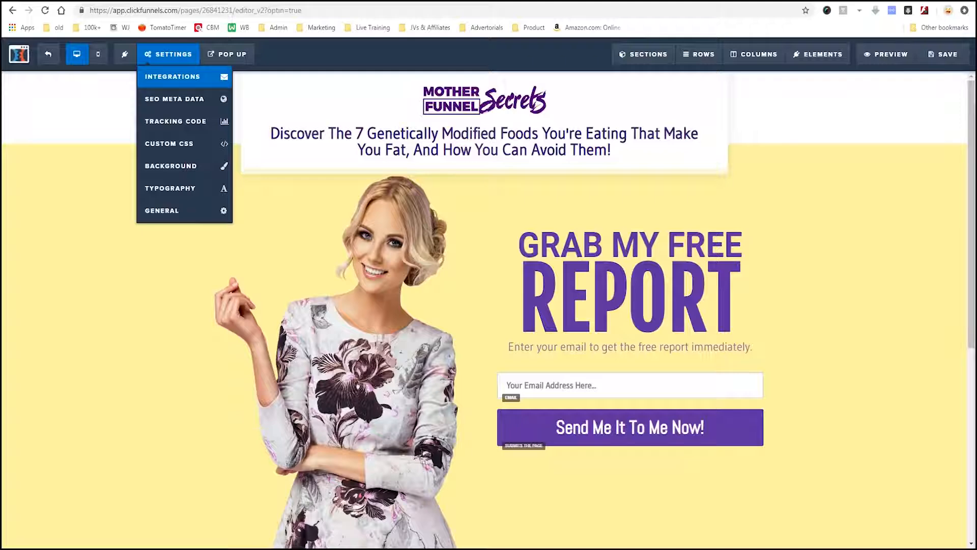
pyautogui.click(172, 76)
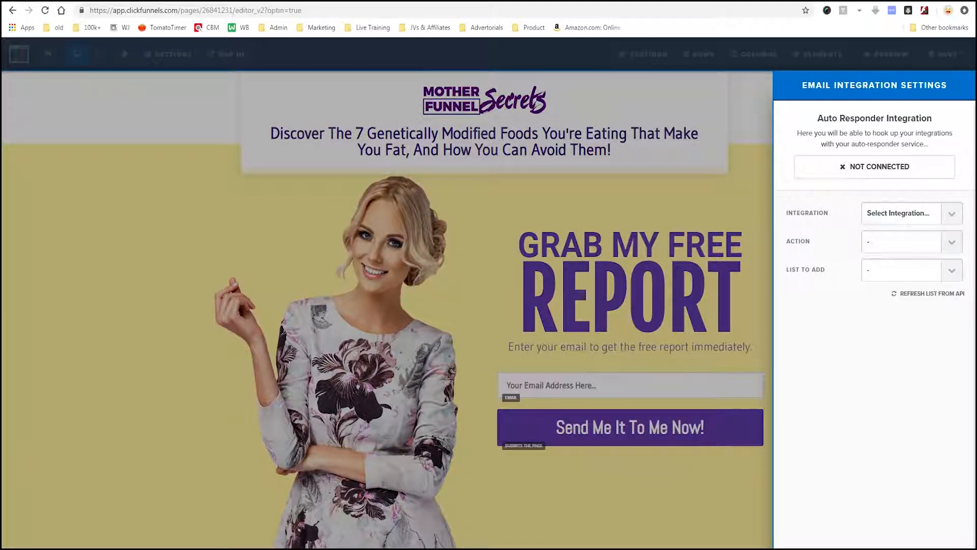
pyautogui.click(912, 213)
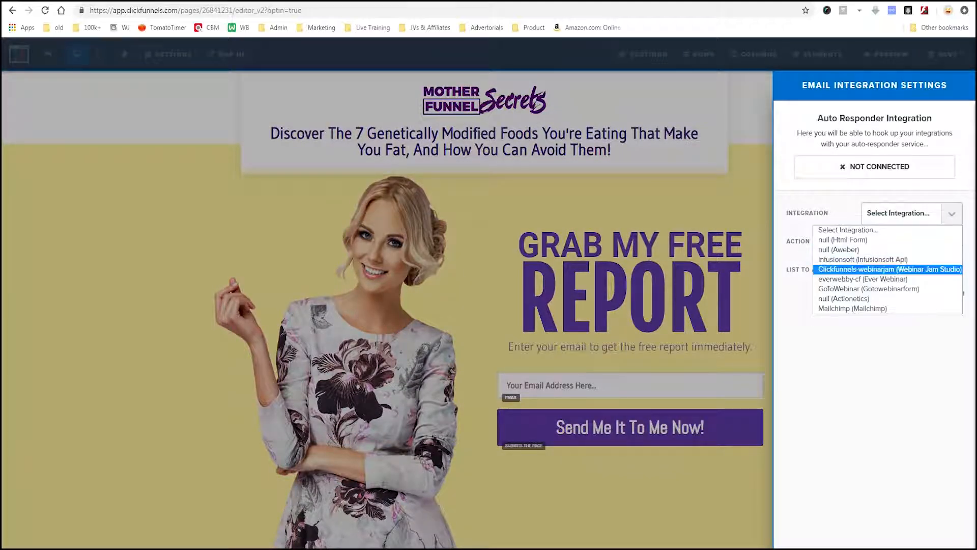
pyautogui.click(900, 230)
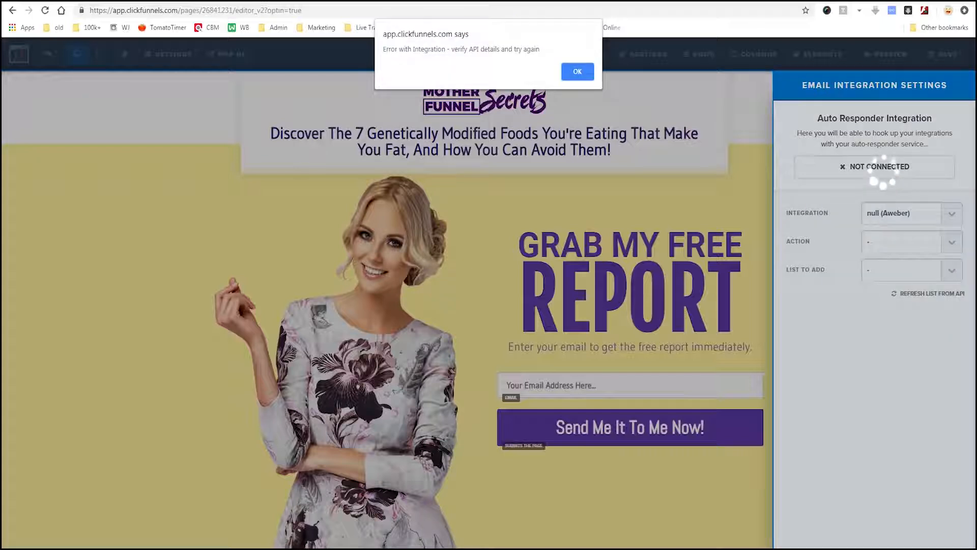
pyautogui.press('Return')
# Step: Select Mailchimp as the optin page's autoresponder integration
pyautogui.click(906, 214)
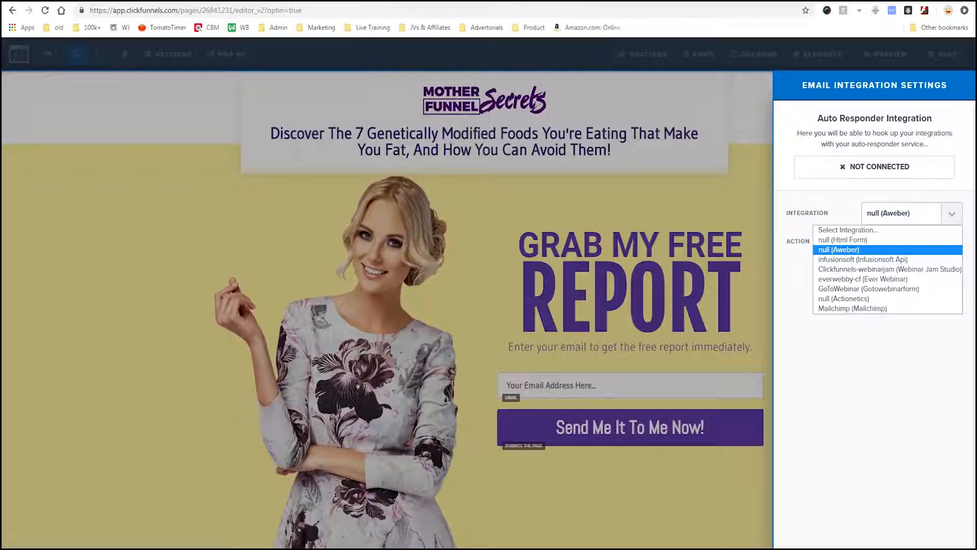
pyautogui.click(881, 308)
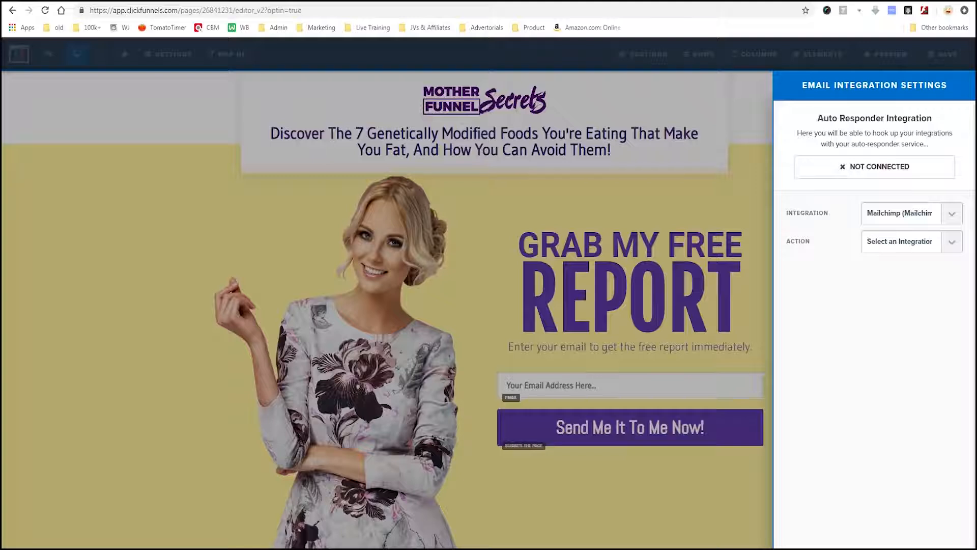
pyautogui.click(911, 241)
pyautogui.click(911, 258)
pyautogui.click(911, 213)
pyautogui.click(888, 309)
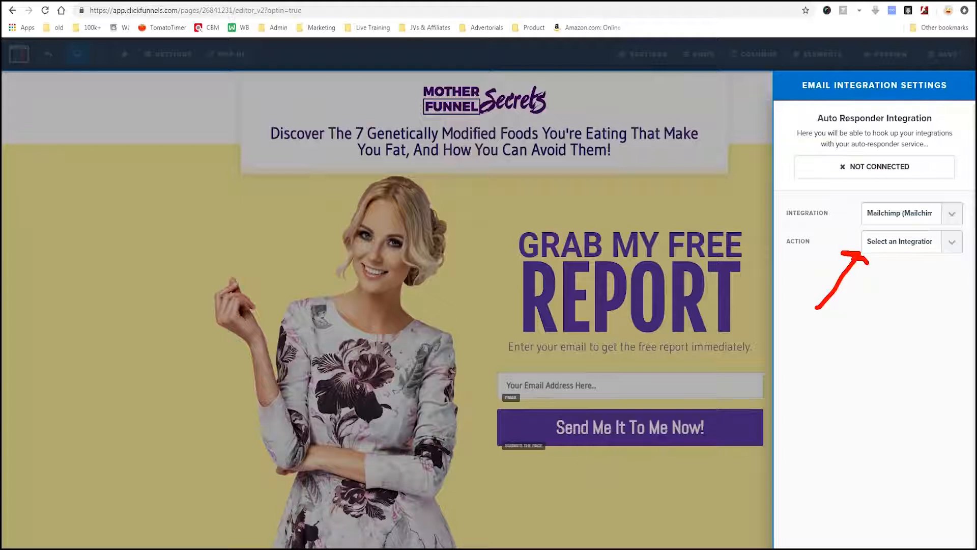
# Step: Set the Mailchimp action to Add To List with the JVs list, choose the confirmation email option, and leave the page editor
pyautogui.click(901, 241)
pyautogui.click(881, 269)
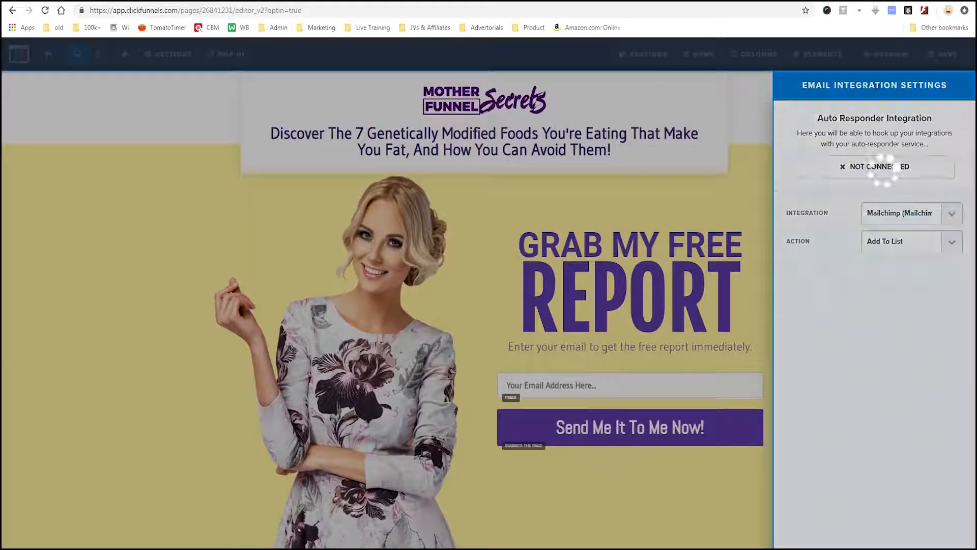
pyautogui.click(901, 269)
pyautogui.click(901, 297)
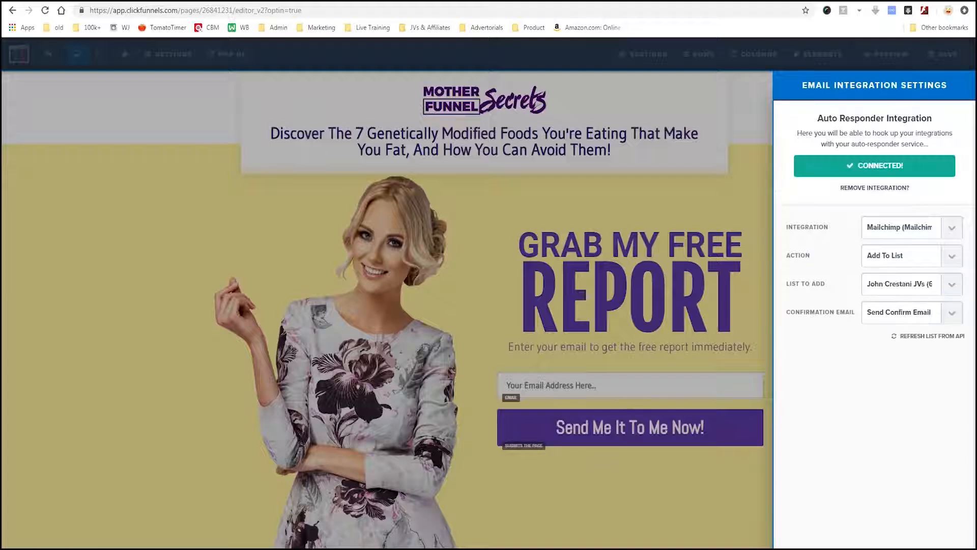
pyautogui.click(901, 312)
pyautogui.click(886, 328)
pyautogui.click(473, 306)
pyautogui.click(48, 54)
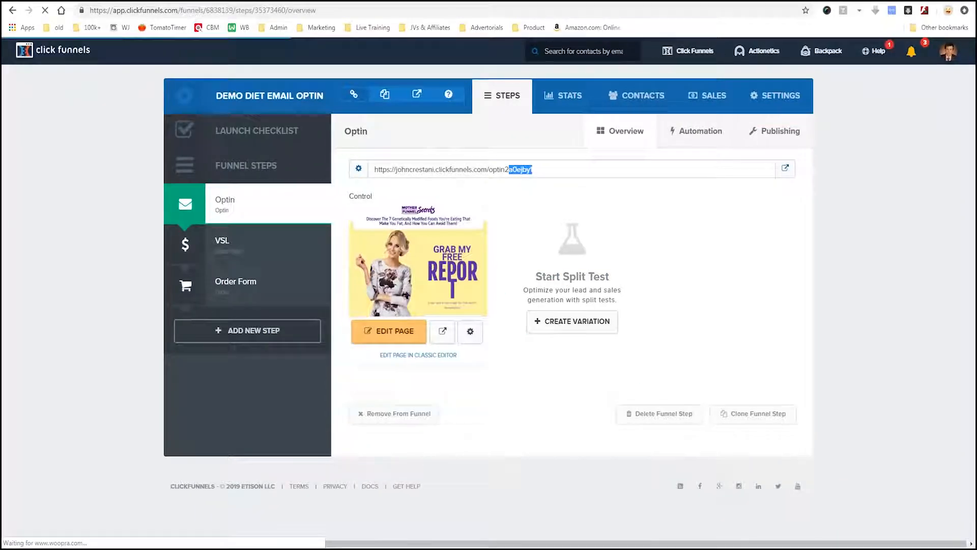
# Step: Open the live optin page from its funnel URL and examine the headline
pyautogui.moveTo(508, 169); pyautogui.dragTo(375, 169)
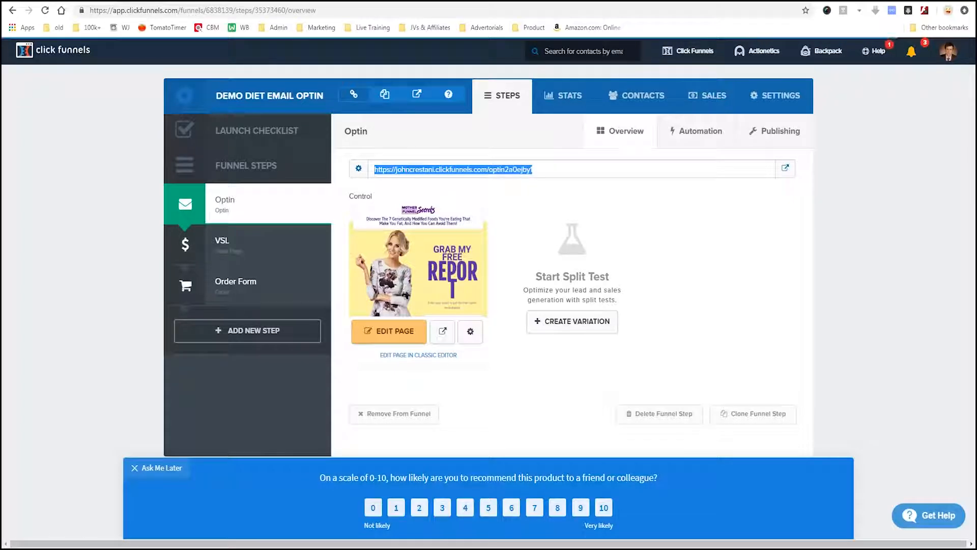
pyautogui.rightClick(423, 169)
pyautogui.click(442, 175)
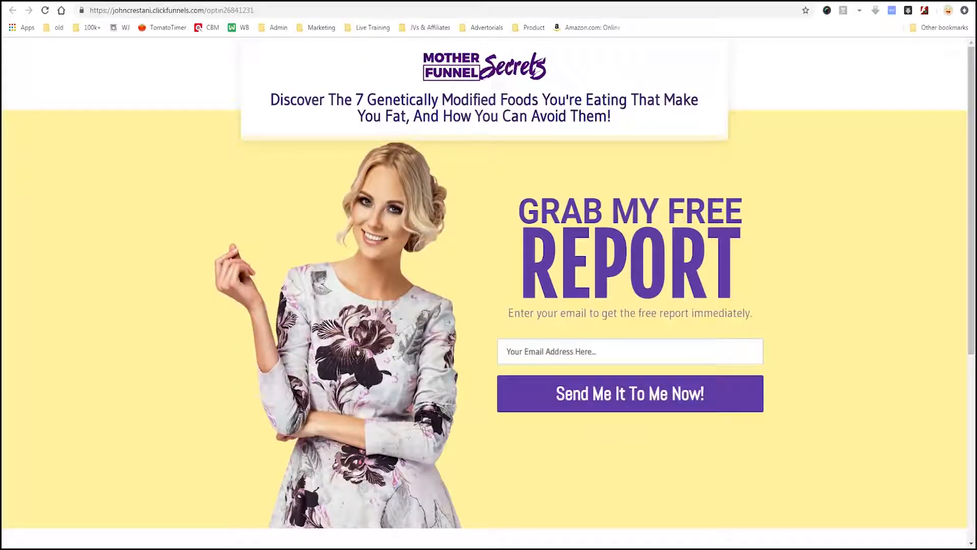
pyautogui.moveTo(753, 105)
pyautogui.mouseDown()
pyautogui.moveTo(442, 61)
pyautogui.moveTo(538, 241)
pyautogui.moveTo(742, 97)
pyautogui.moveTo(378, 59)
pyautogui.moveTo(523, 235)
pyautogui.moveTo(432, 38)
pyautogui.mouseUp()
pyautogui.moveTo(132, 380)
pyautogui.mouseDown()
pyautogui.moveTo(315, 181)
pyautogui.moveTo(320, 233)
pyautogui.mouseUp()
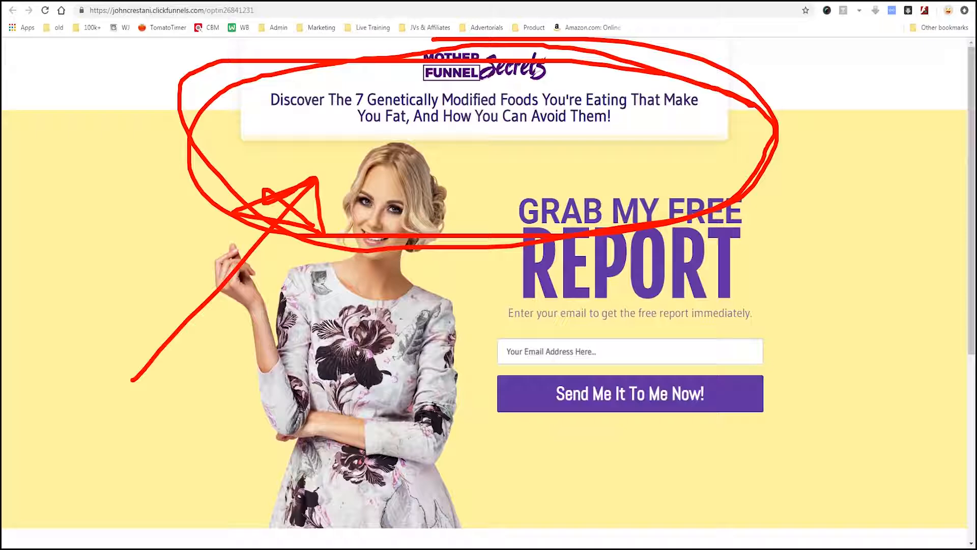